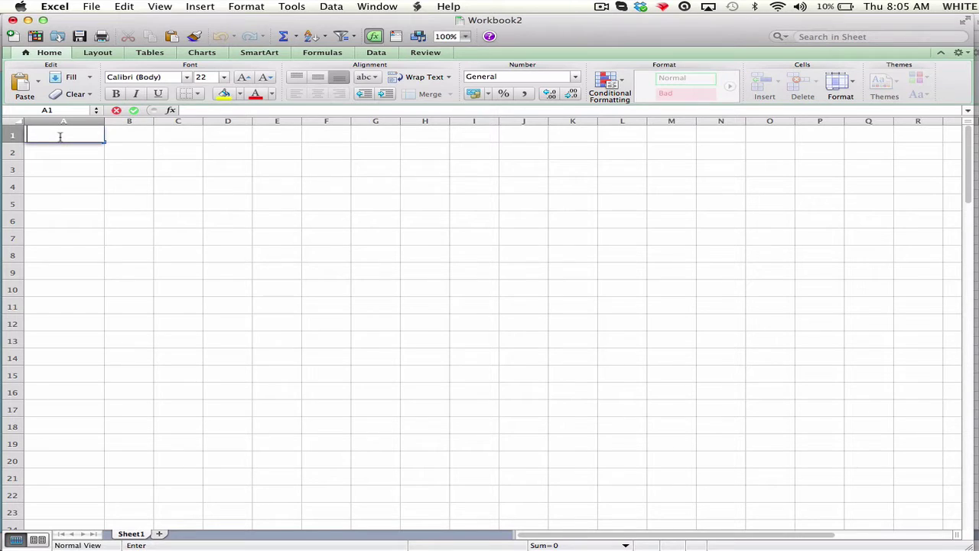
Step: Enter the column headings Balance in A1 and payment in B1
{"action": "type", "text": "Balance"}
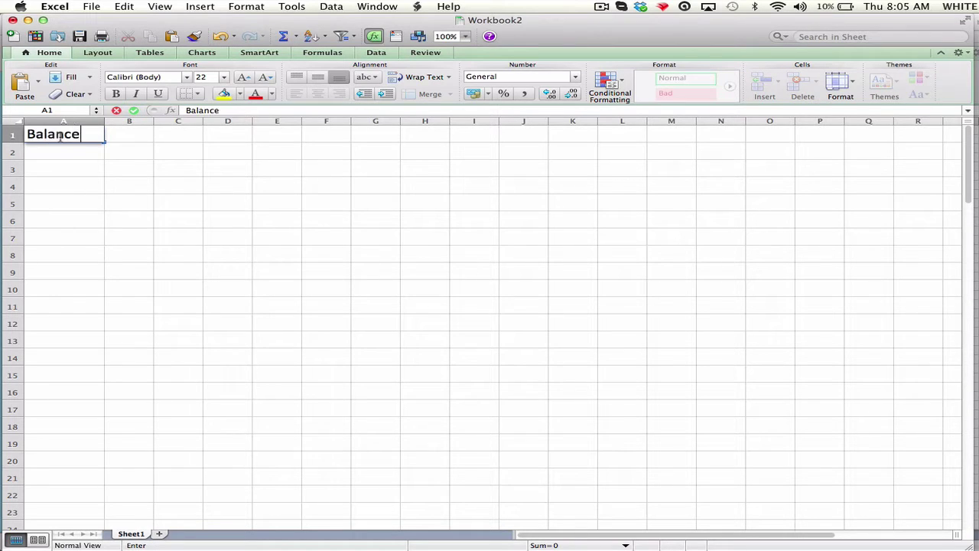
{"action": "left_click", "coordinate": [132, 134]}
{"action": "right_click", "coordinate": [133, 135]}
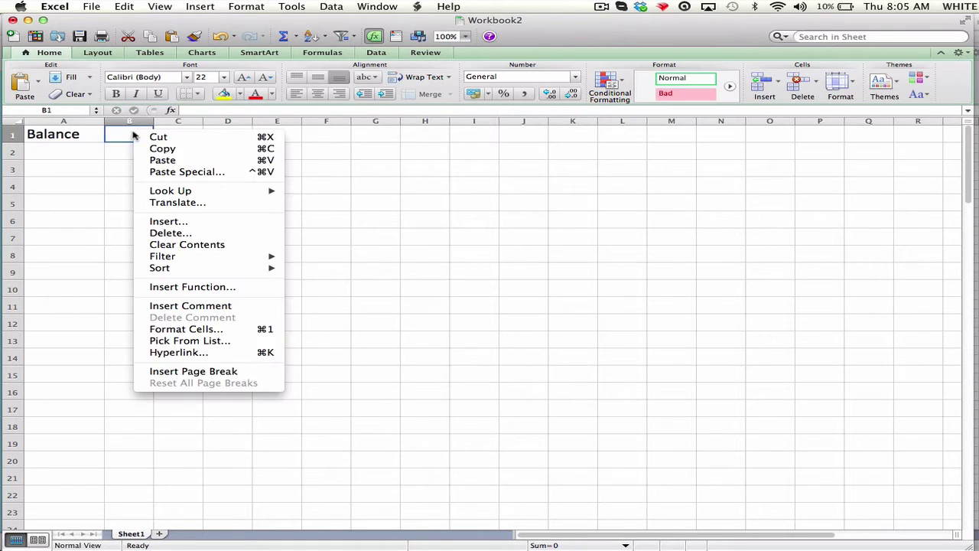
{"action": "double_click", "coordinate": [123, 134]}
{"action": "type", "text": "payment"}
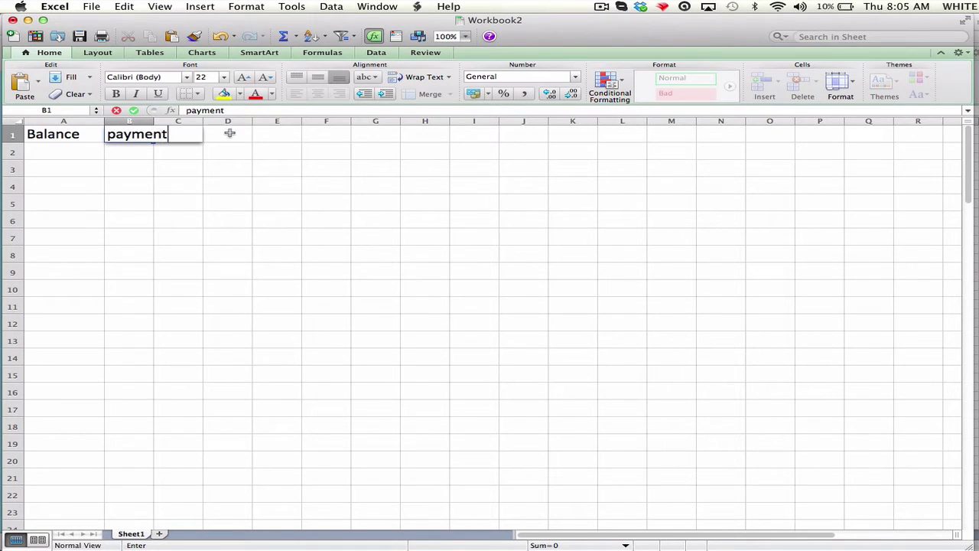
Step: Add the headings Interest Rate in C1 and Remaining Balance in D1
{"action": "left_click", "coordinate": [181, 133]}
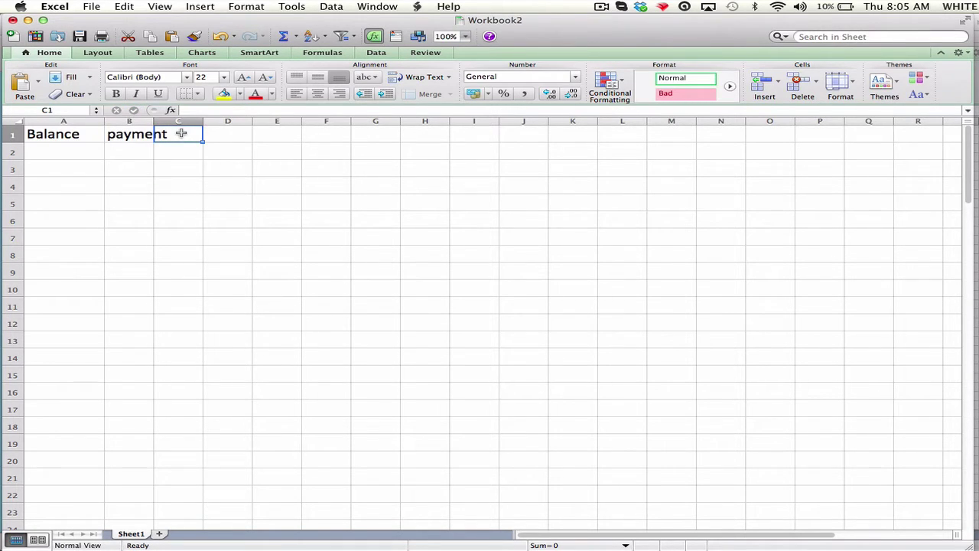
{"action": "type", "text": "Intere"}
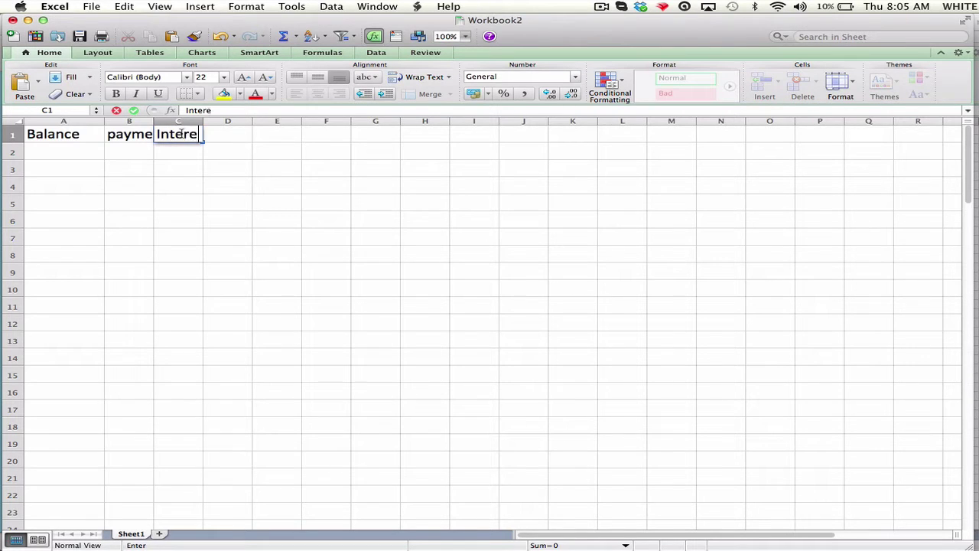
{"action": "type", "text": "st Rate"}
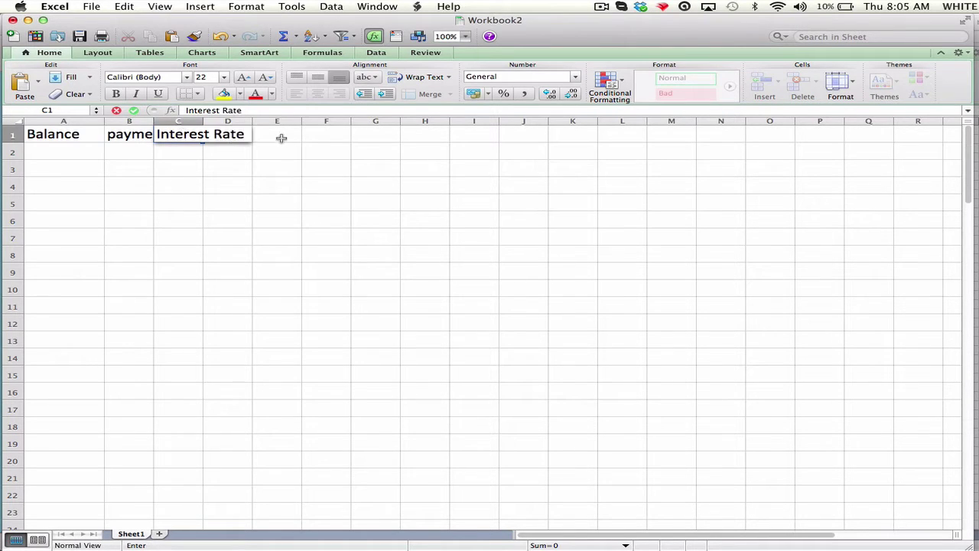
{"action": "left_click", "coordinate": [278, 136]}
{"action": "left_click", "coordinate": [242, 127]}
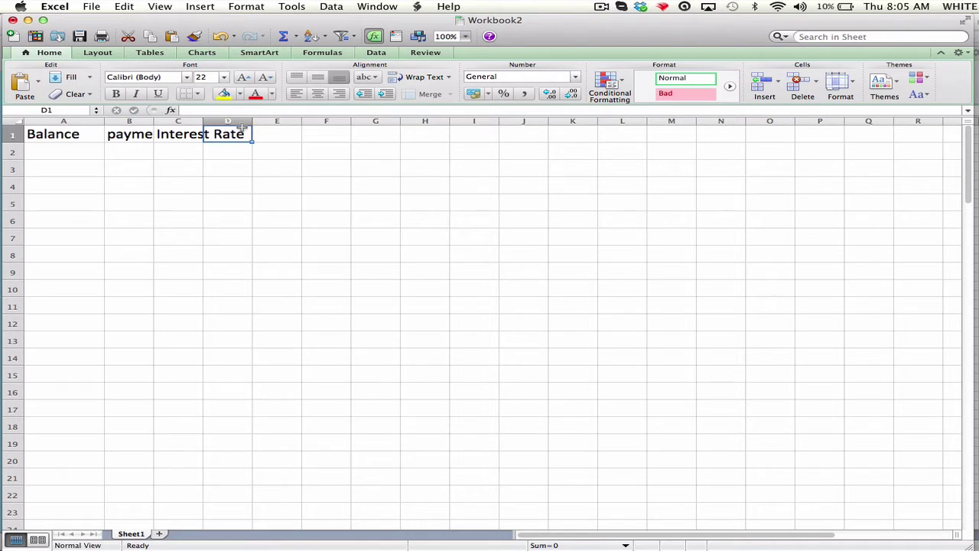
{"action": "type", "text": "Rem"}
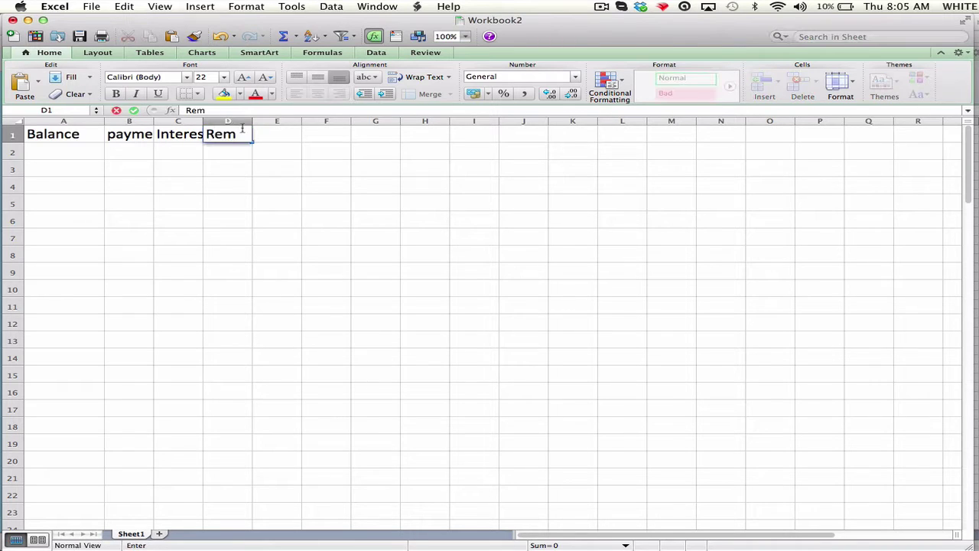
{"action": "type", "text": "aining B"}
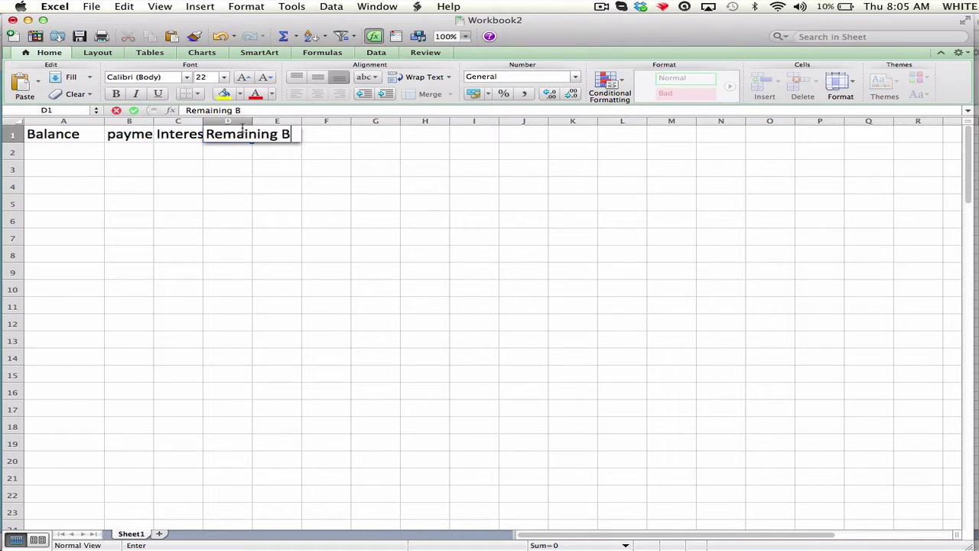
{"action": "type", "text": "alance"}
{"action": "key", "text": "Return"}
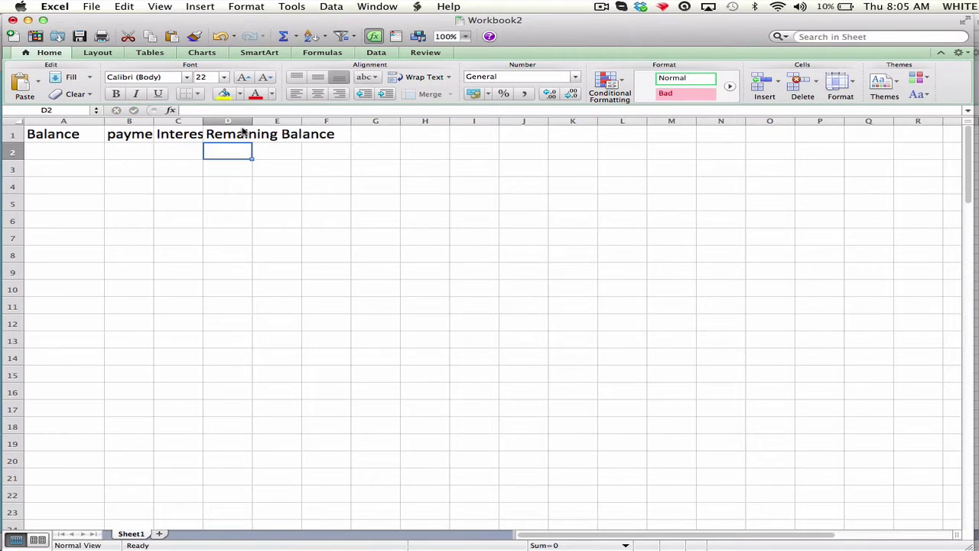
Step: Adjust the widths of columns A to D so each heading fits fully within its own column
{"action": "left_click_drag", "start_coordinate": [252, 122], "coordinate": [317, 123]}
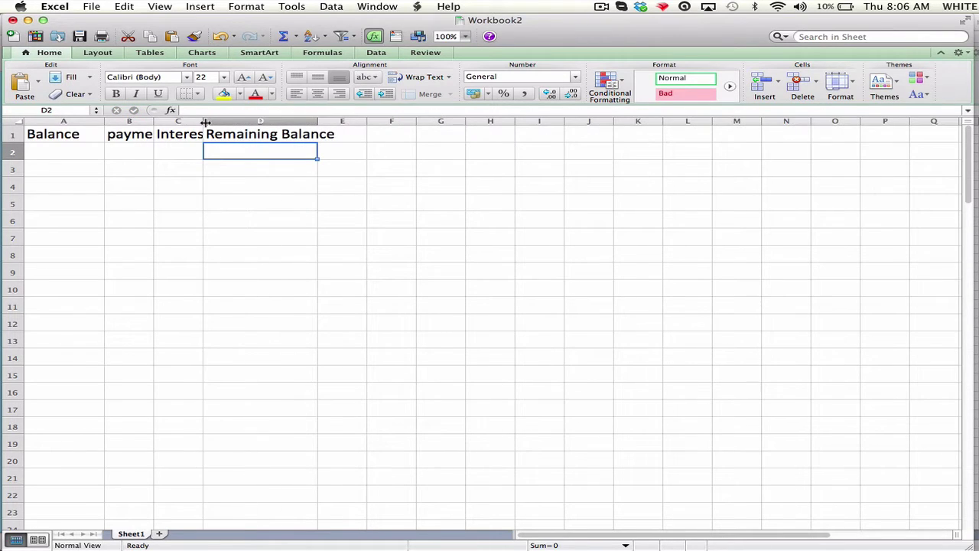
{"action": "left_click_drag", "start_coordinate": [203, 122], "coordinate": [251, 122]}
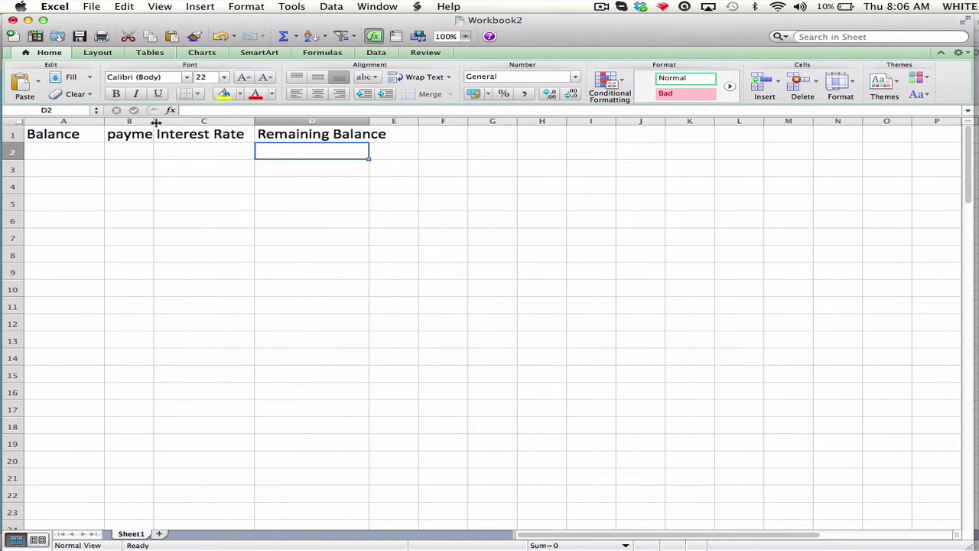
{"action": "left_click_drag", "start_coordinate": [155, 122], "coordinate": [182, 122]}
{"action": "left_click_drag", "start_coordinate": [102, 124], "coordinate": [94, 124]}
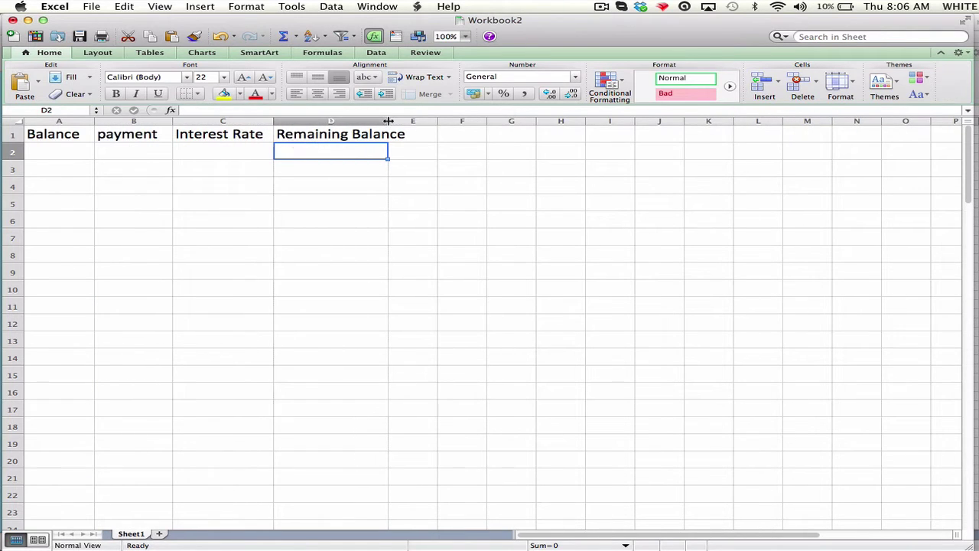
{"action": "left_click_drag", "start_coordinate": [388, 120], "coordinate": [416, 121]}
Step: Fill row 2 with a balance of 5000, a payment of 100 and an interest rate of .18
{"action": "left_click", "coordinate": [76, 152]}
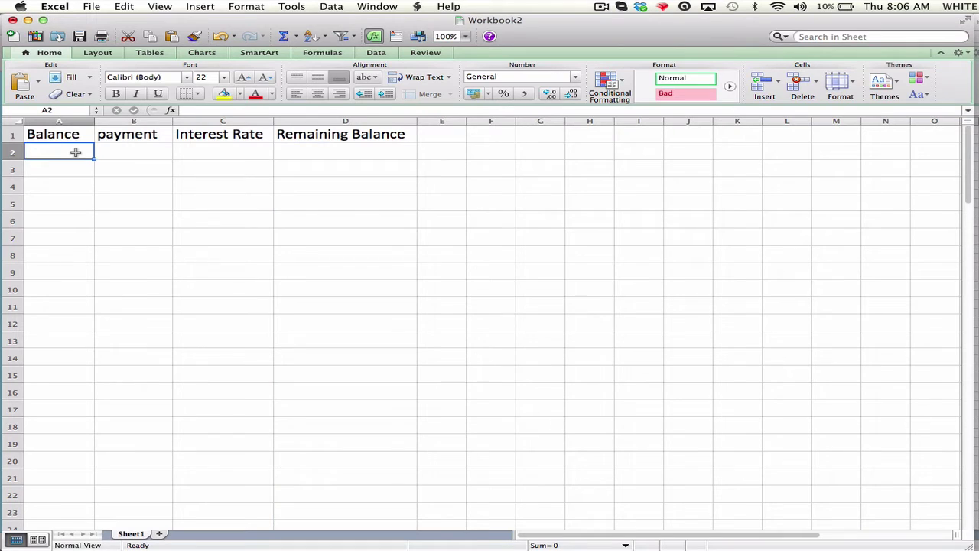
{"action": "type", "text": "5000"}
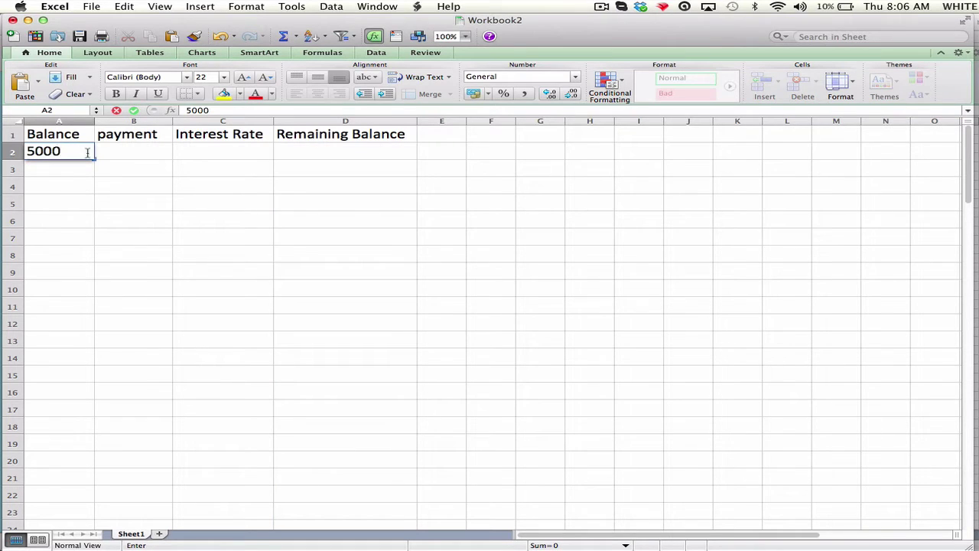
{"action": "left_click", "coordinate": [122, 156]}
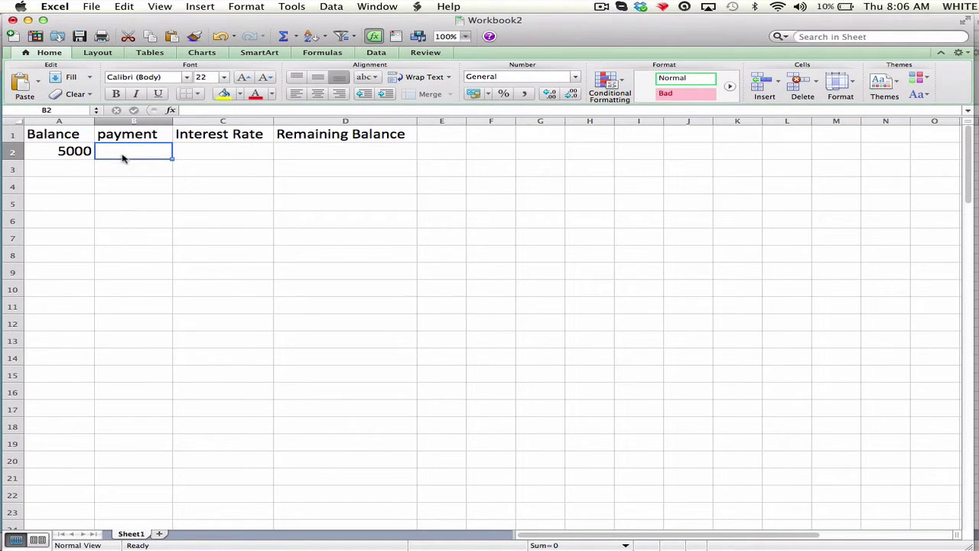
{"action": "type", "text": "100"}
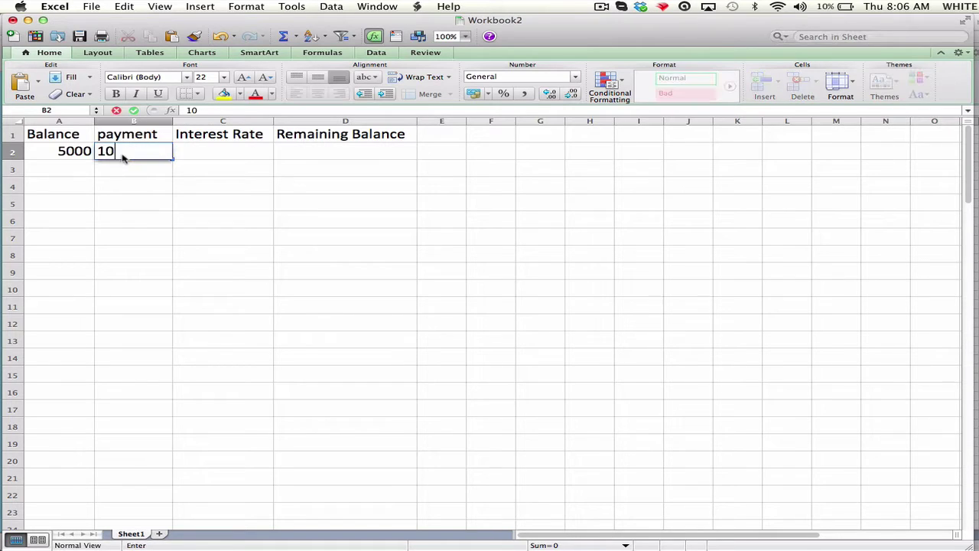
{"action": "left_click", "coordinate": [219, 153]}
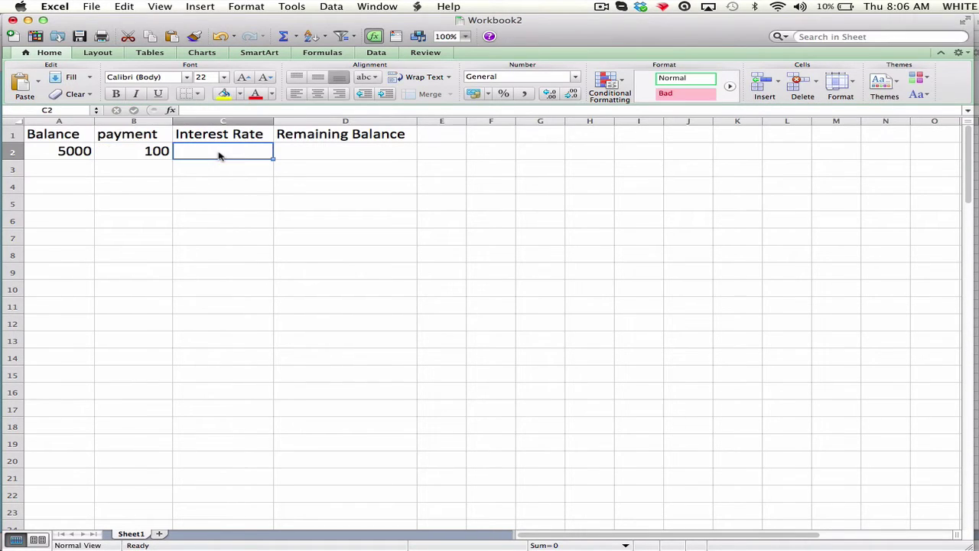
{"action": "type", "text": ".18"}
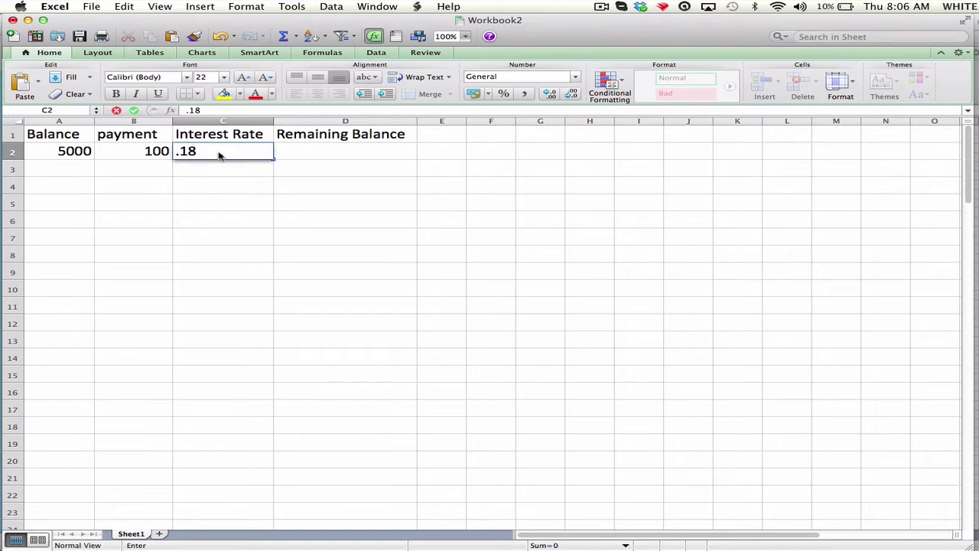
Step: Enter the formula =A2-B2+A2(C2/12) in D2 under Remaining Balance
{"action": "left_click", "coordinate": [311, 155]}
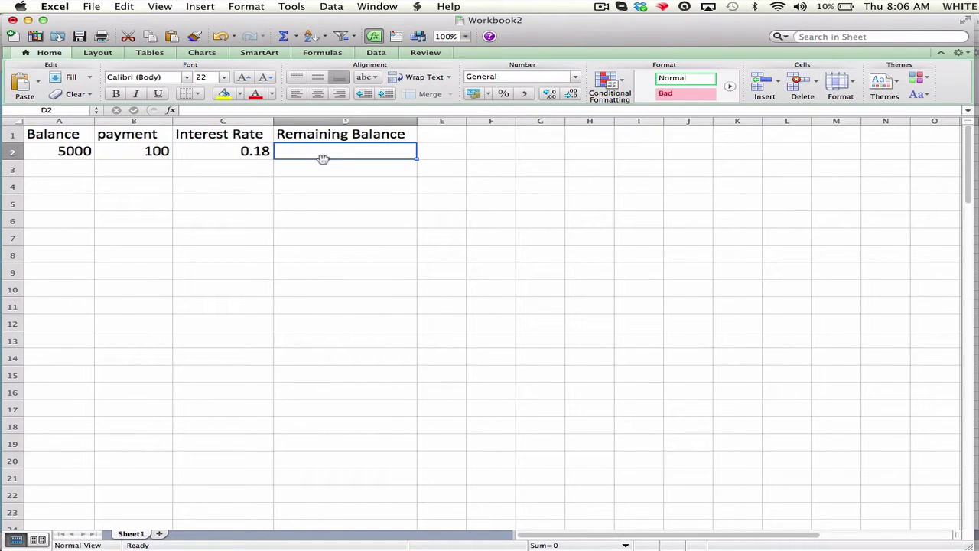
{"action": "type", "text": "="}
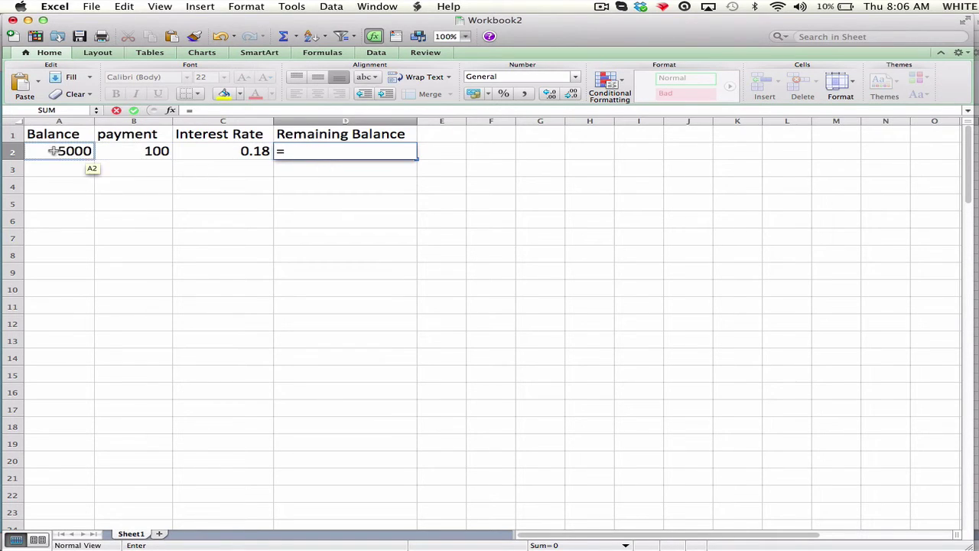
{"action": "left_click", "coordinate": [302, 149]}
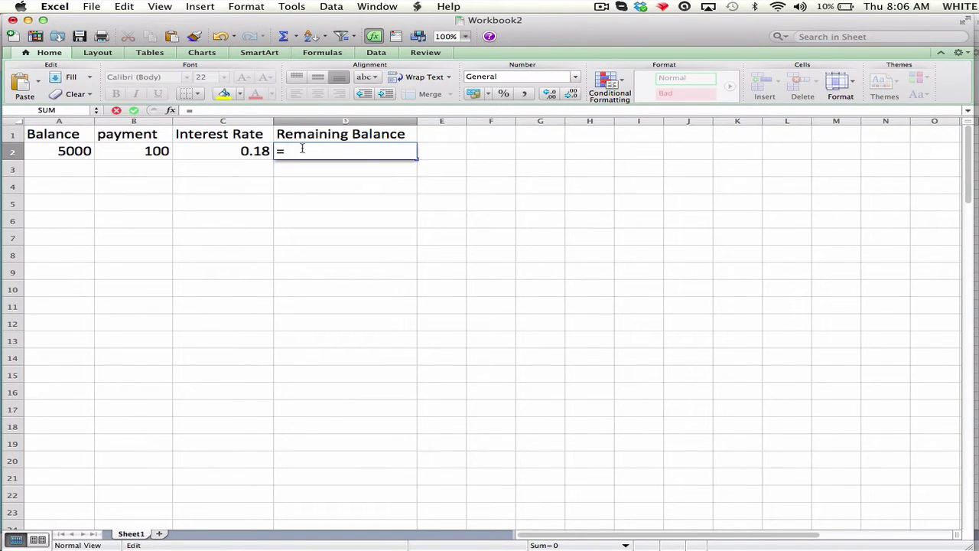
{"action": "left_click", "coordinate": [76, 152]}
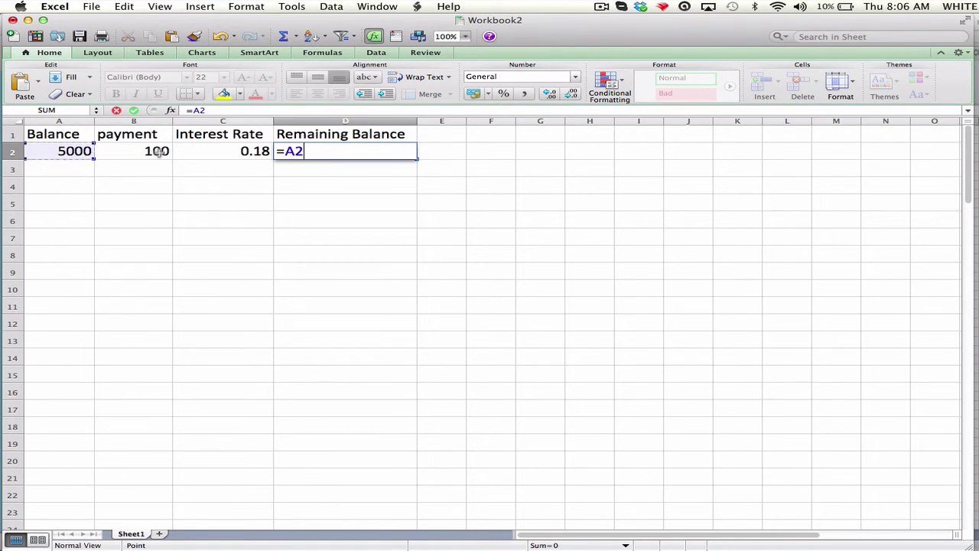
{"action": "type", "text": "-"}
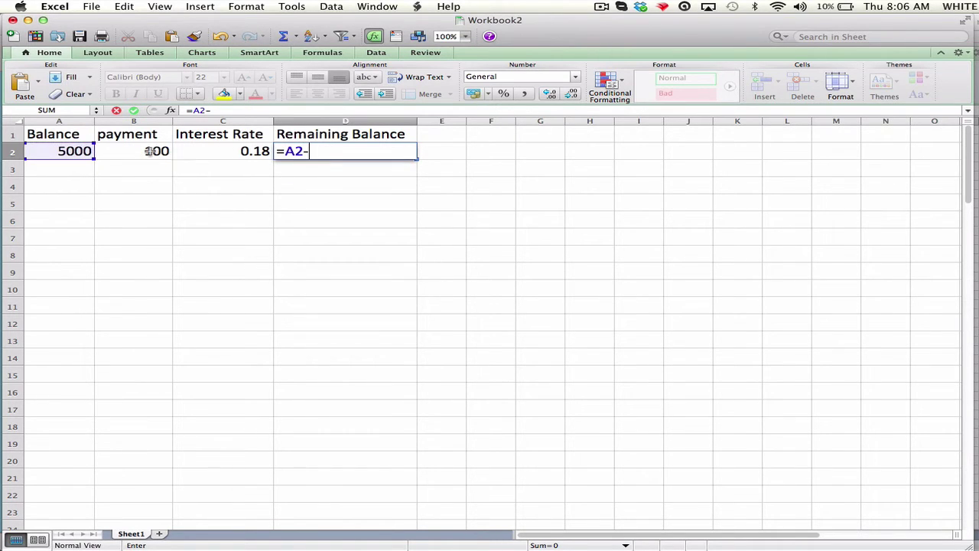
{"action": "left_click", "coordinate": [150, 150]}
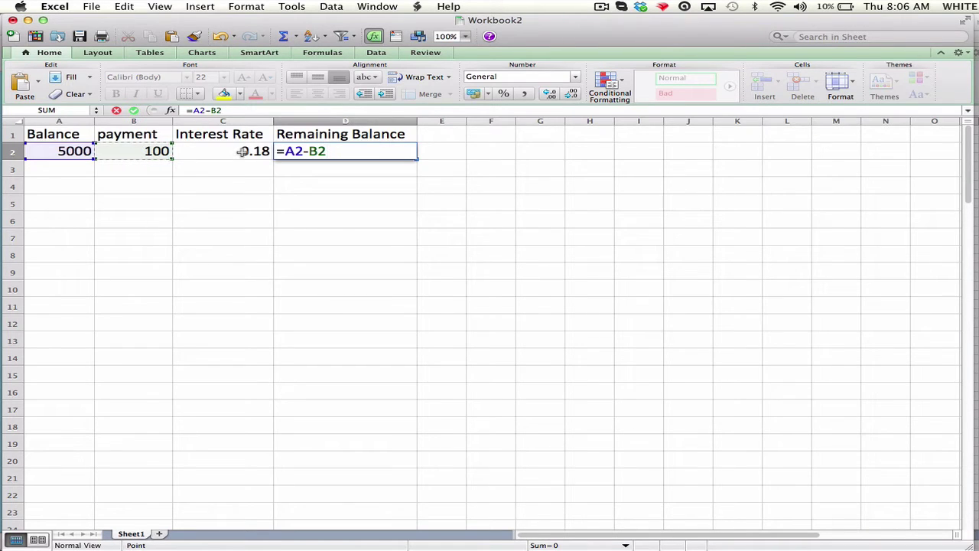
{"action": "type", "text": "+"}
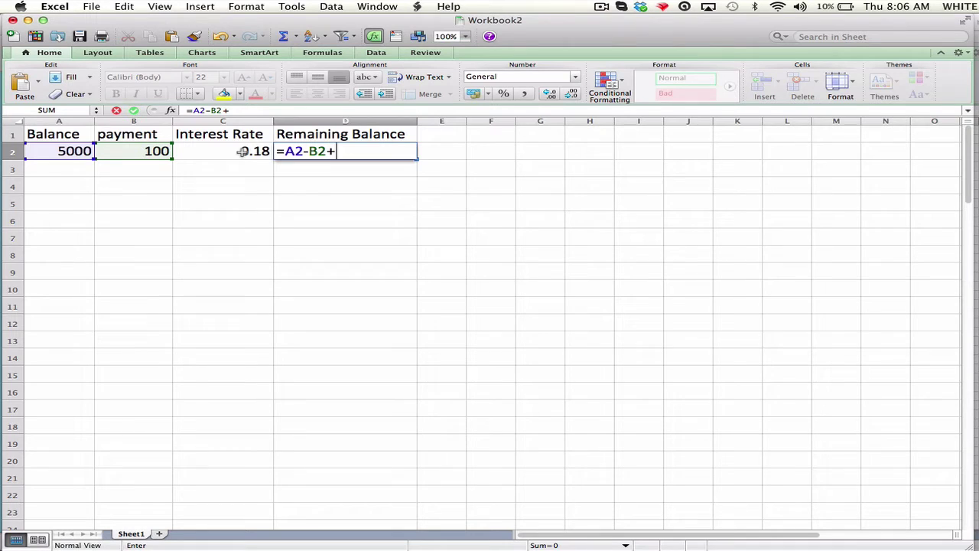
{"action": "left_click", "coordinate": [76, 151]}
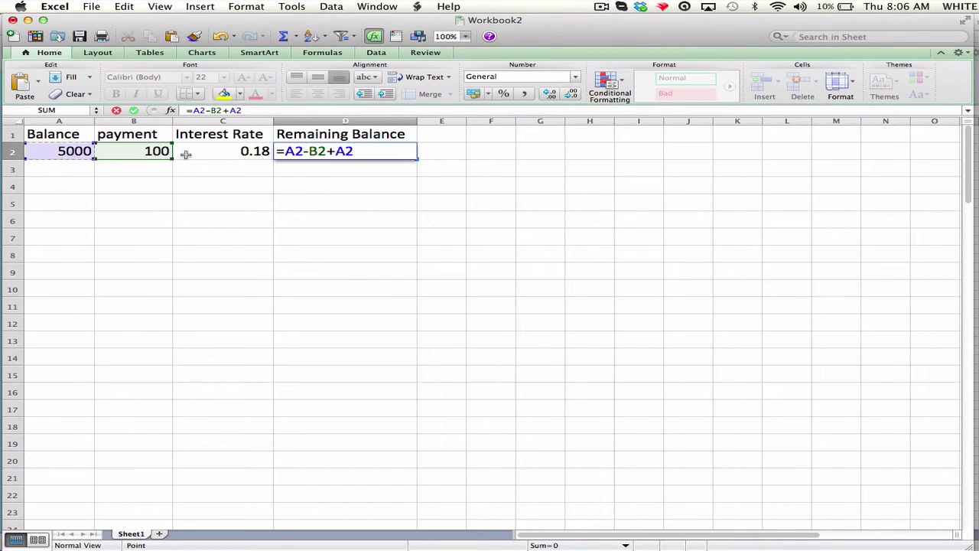
{"action": "type", "text": "("}
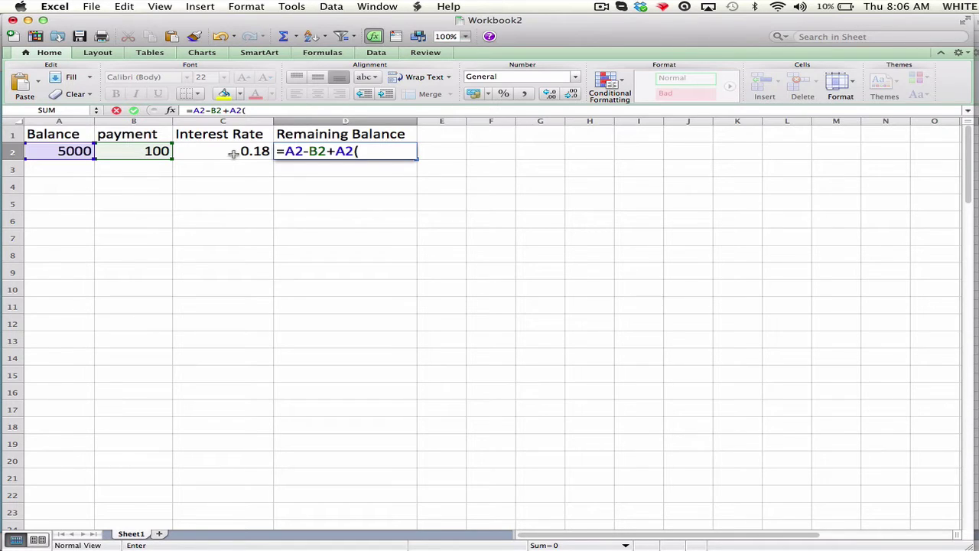
{"action": "left_click", "coordinate": [233, 153]}
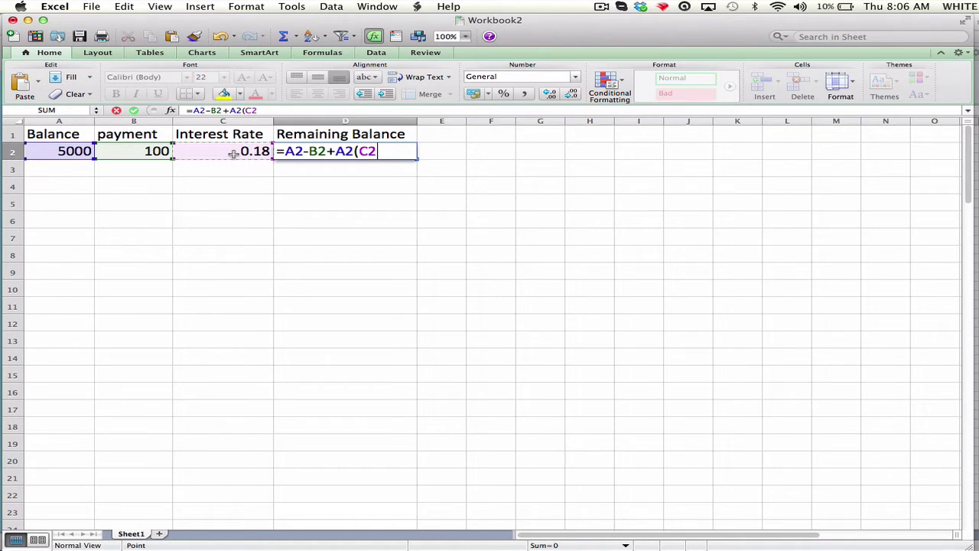
{"action": "type", "text": "/12"}
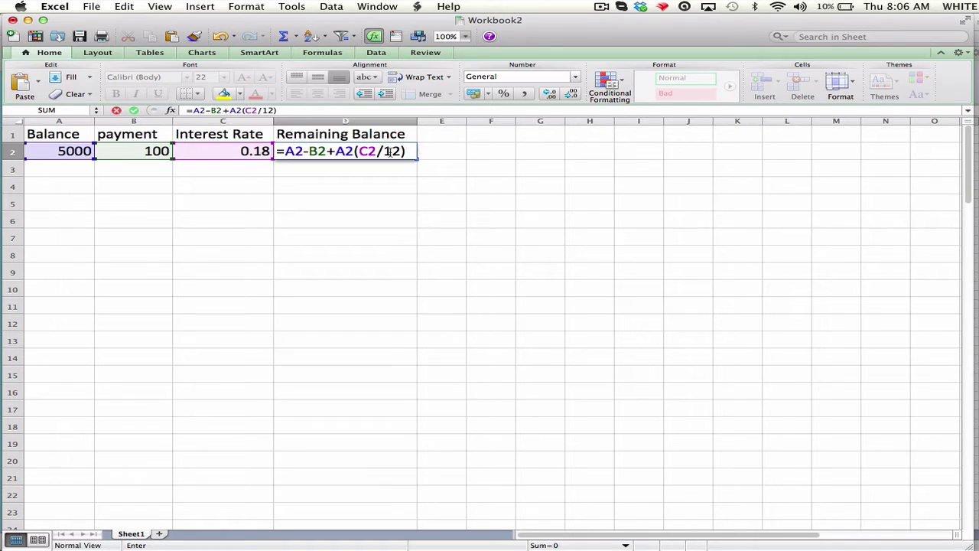
{"action": "key", "text": "Return"}
Step: Insert a multiplication sign before the parenthesis in the D2 formula, making it =A2-B2+A2*(C2/12)
{"action": "double_click", "coordinate": [344, 152]}
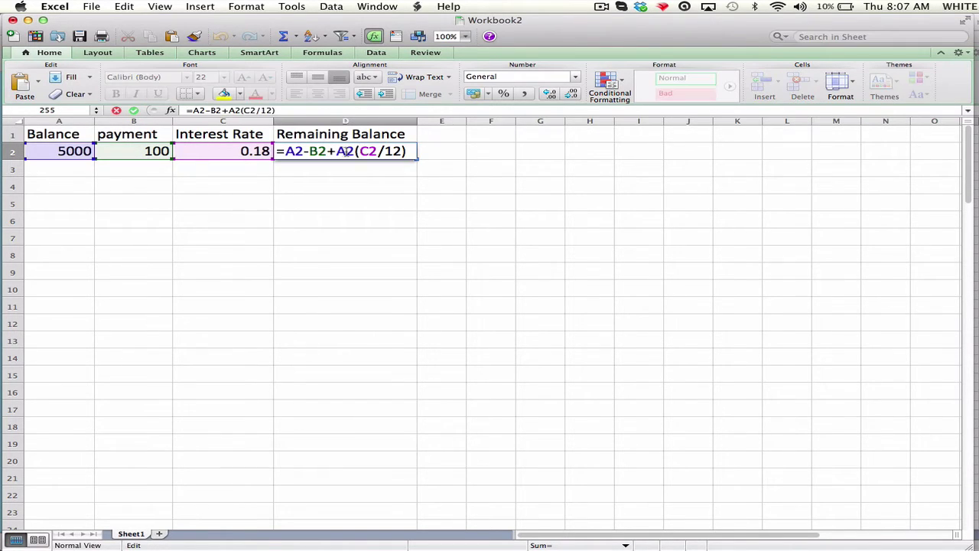
{"action": "left_click", "coordinate": [354, 151]}
{"action": "type", "text": "*"}
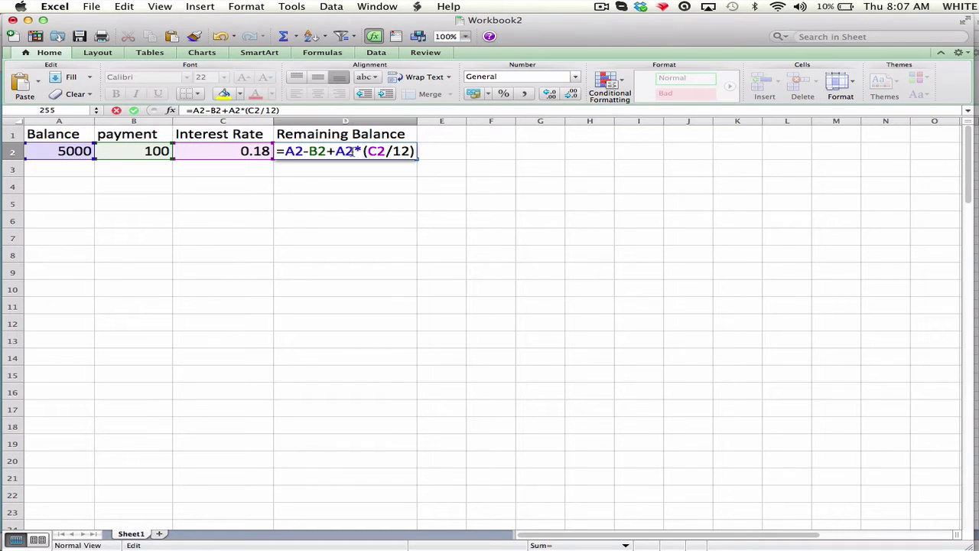
{"action": "key", "text": "Return"}
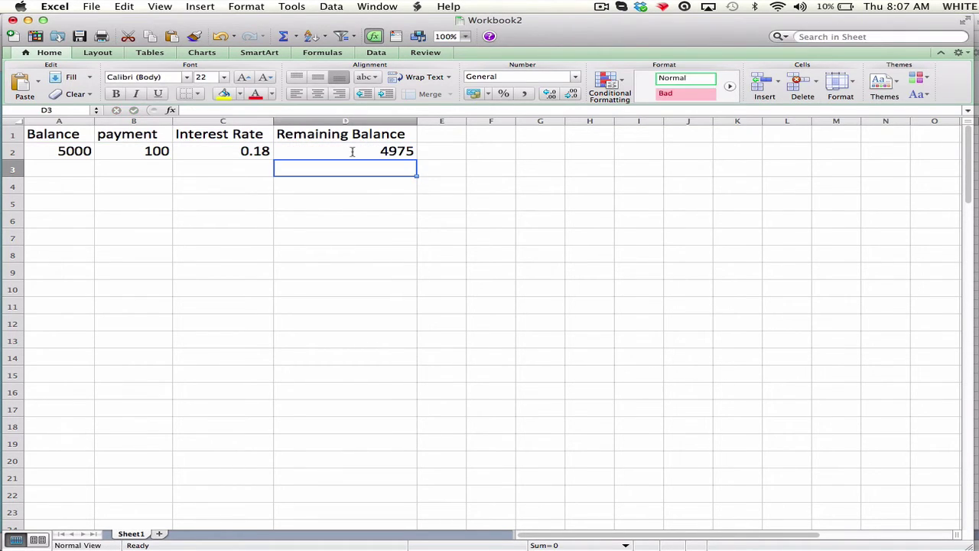
Step: Review the remaining balance formula in D2 and the payment in B2 that it subtracts
{"action": "left_click", "coordinate": [393, 151]}
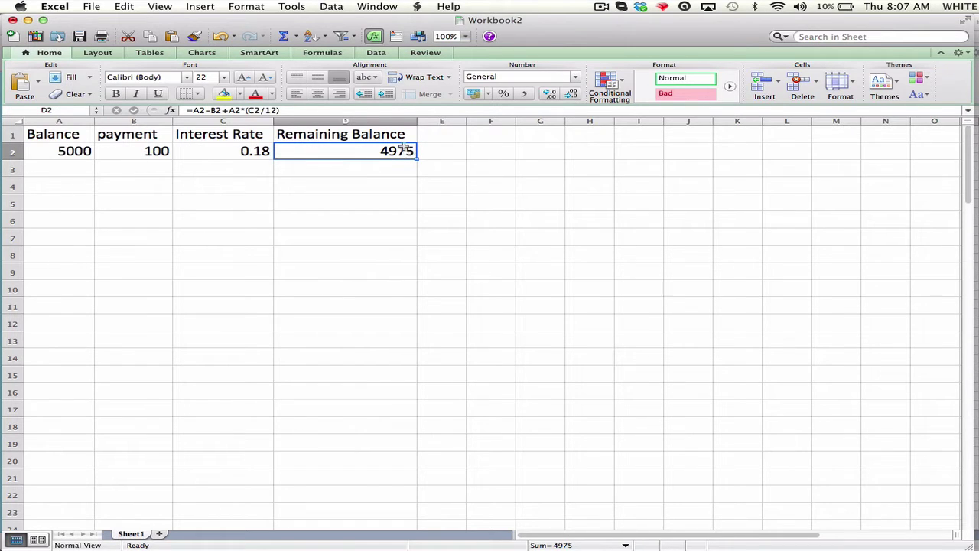
{"action": "left_click", "coordinate": [143, 150]}
{"action": "left_click", "coordinate": [372, 154]}
Step: Set the next month's balance in A3 to the remaining balance in D2 with the formula =D2
{"action": "left_click", "coordinate": [73, 165]}
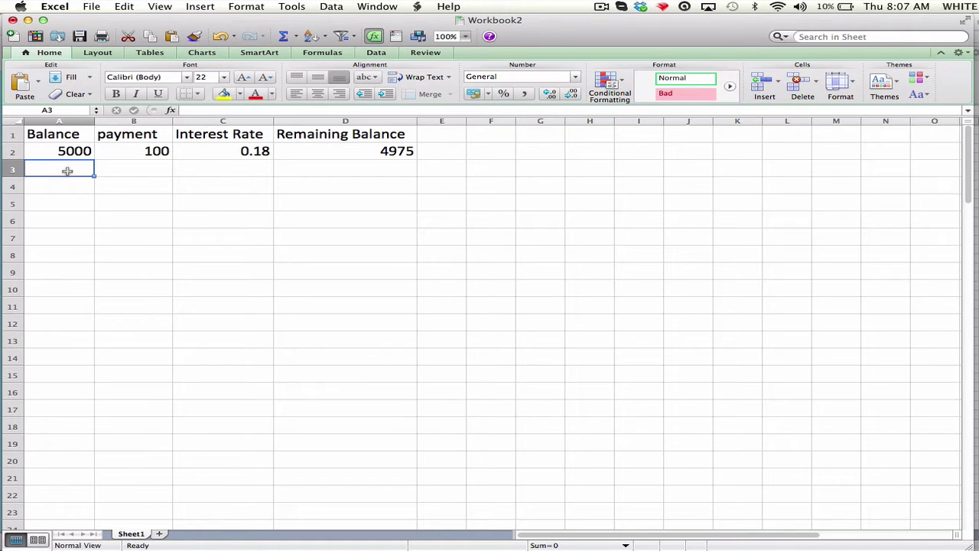
{"action": "type", "text": "="}
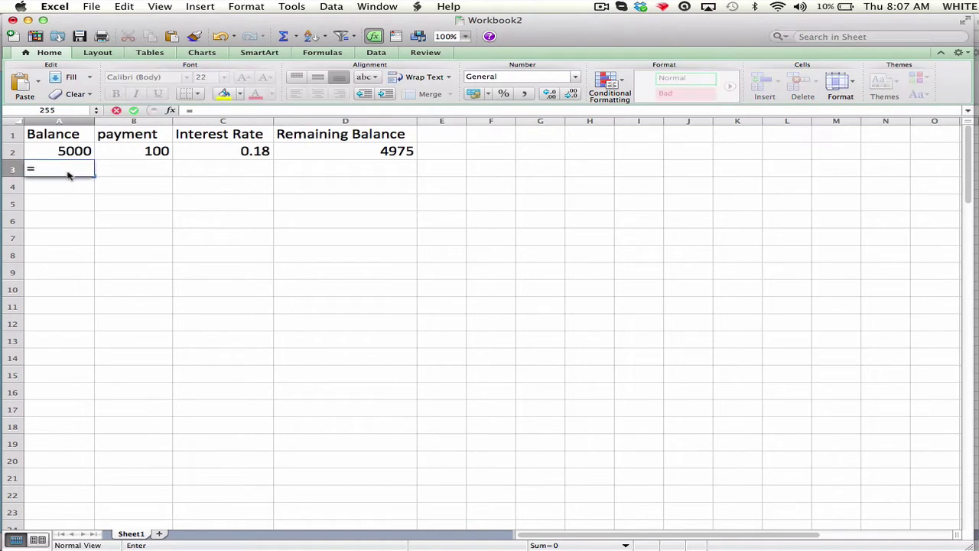
{"action": "left_click", "coordinate": [378, 153]}
{"action": "key", "text": "Return"}
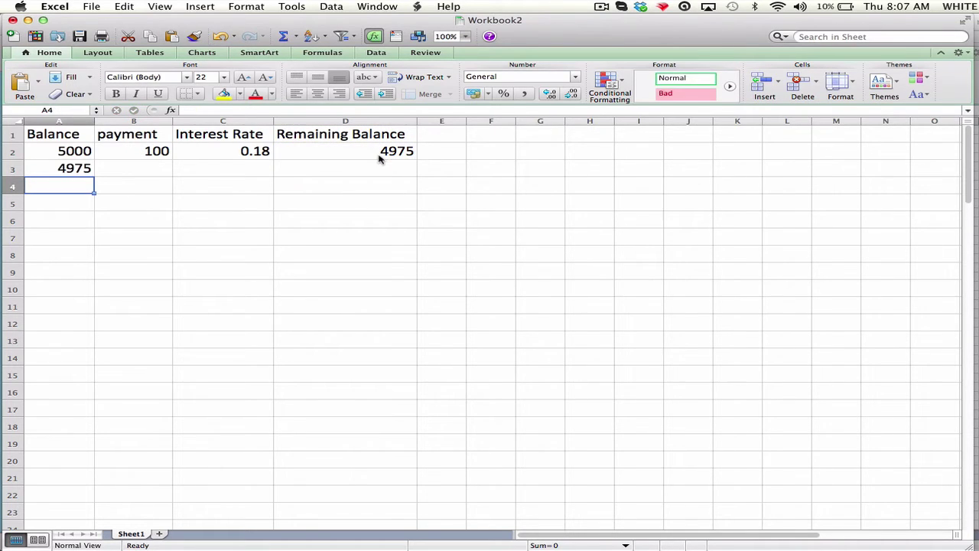
Step: Carry the payment and interest rate into row 3 with =B2 in B3 and =C2 in C3
{"action": "left_click", "coordinate": [153, 169]}
{"action": "type", "text": "="}
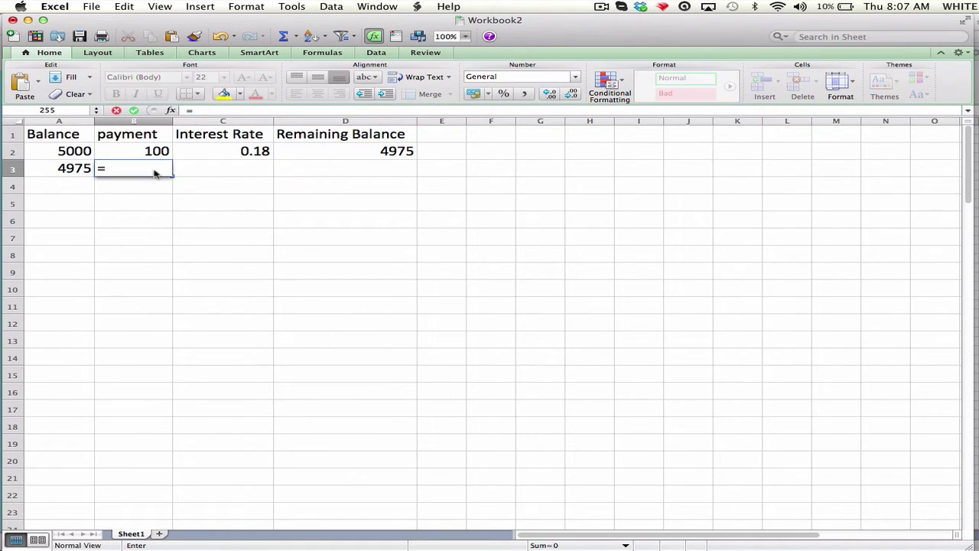
{"action": "left_click", "coordinate": [147, 153]}
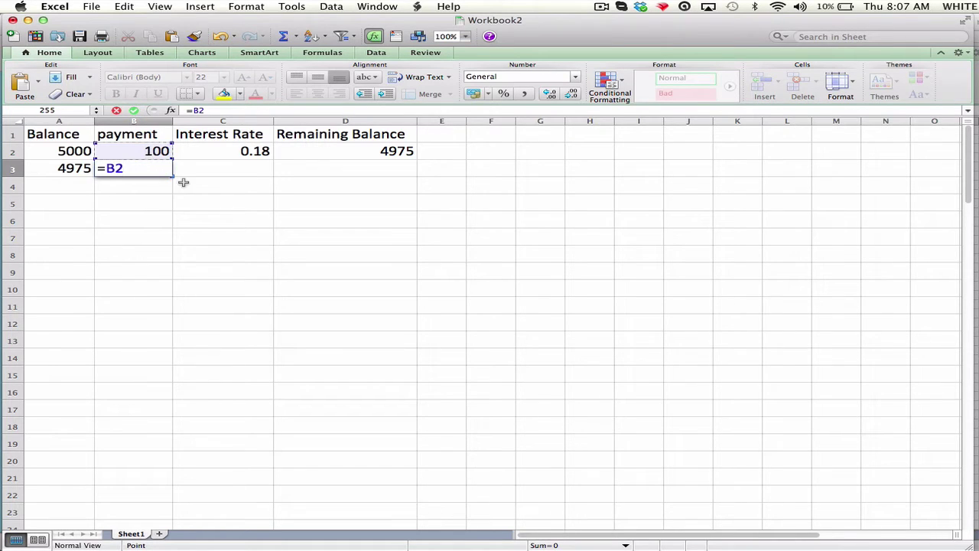
{"action": "key", "text": "Return"}
{"action": "left_click", "coordinate": [231, 167]}
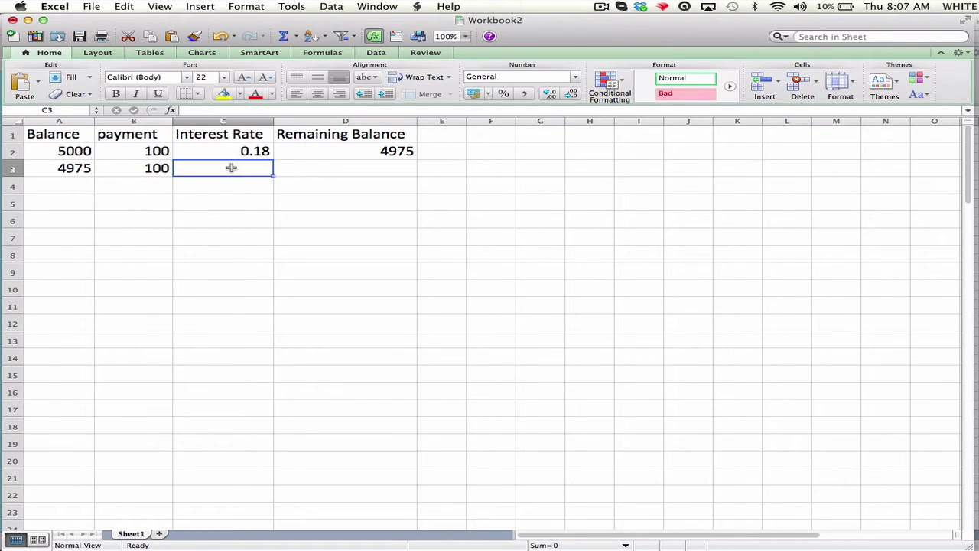
{"action": "type", "text": "="}
{"action": "left_click", "coordinate": [232, 156]}
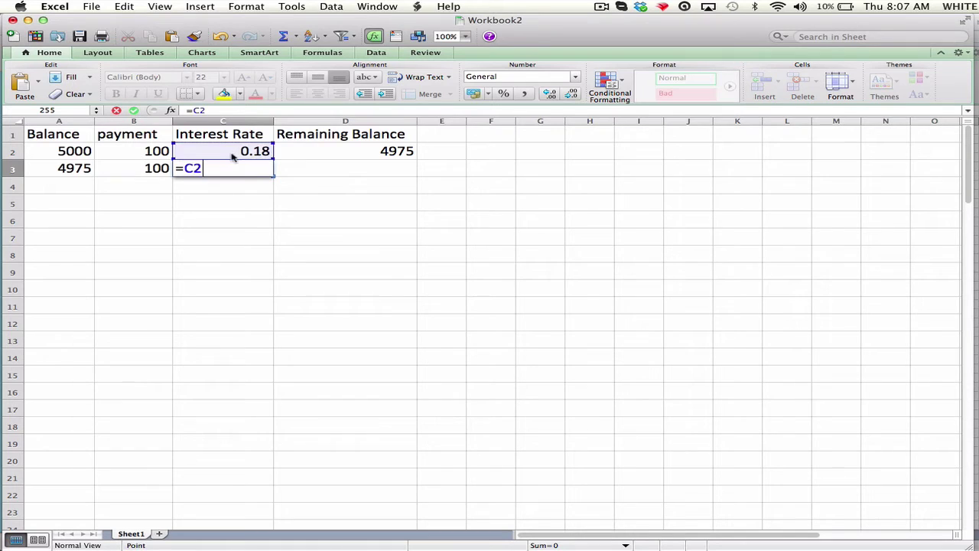
{"action": "key", "text": "Return"}
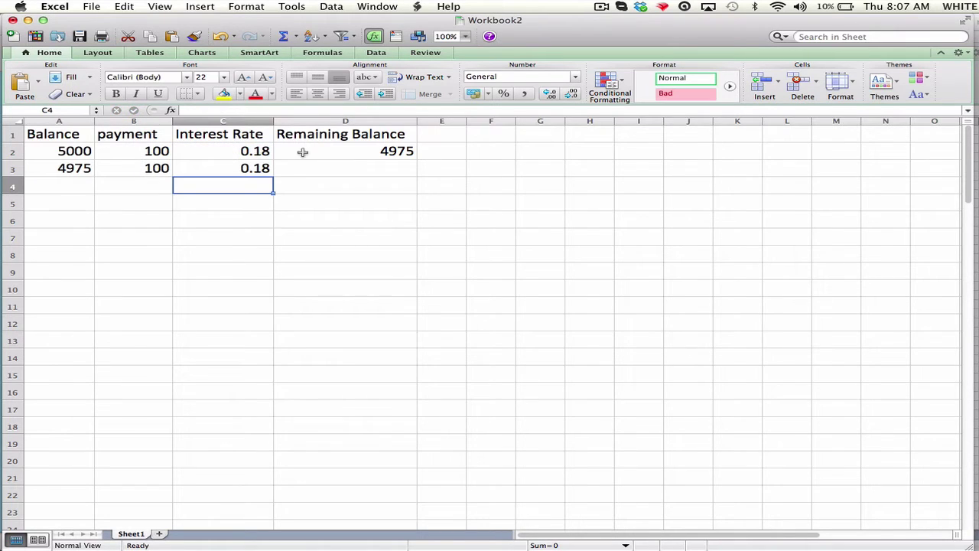
Step: Fill the D2 formula into D3, and fill A3:D3 down through row 14
{"action": "left_click", "coordinate": [370, 154]}
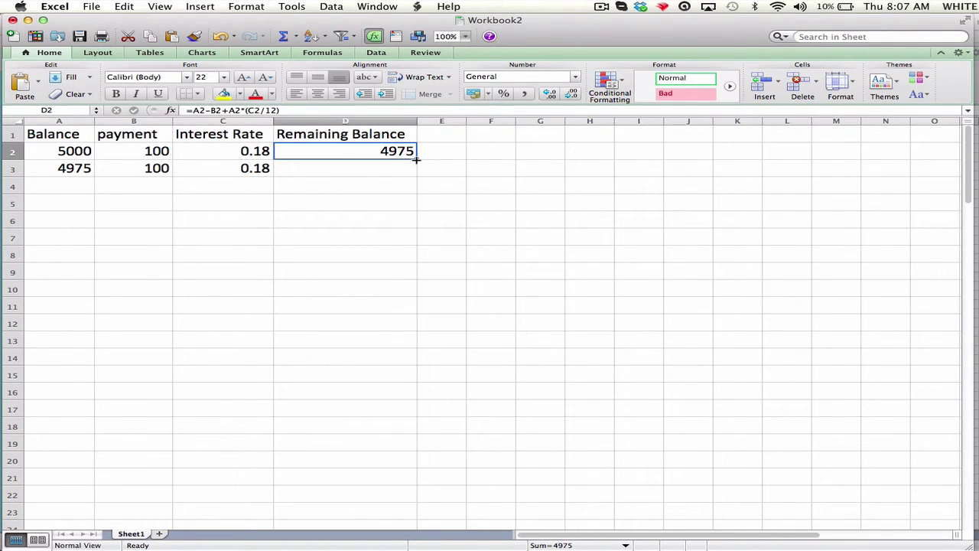
{"action": "left_click_drag", "start_coordinate": [417, 158], "coordinate": [417, 170]}
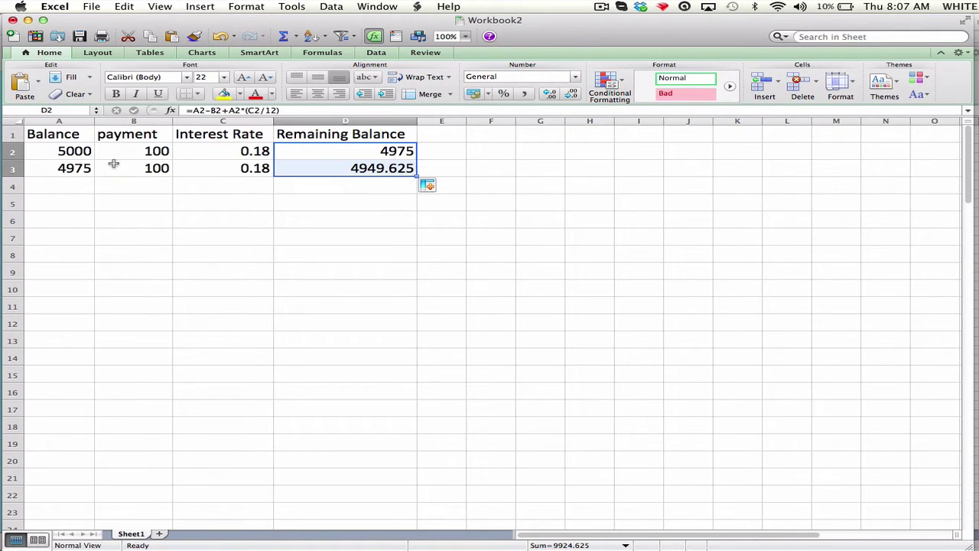
{"action": "left_click", "coordinate": [65, 168]}
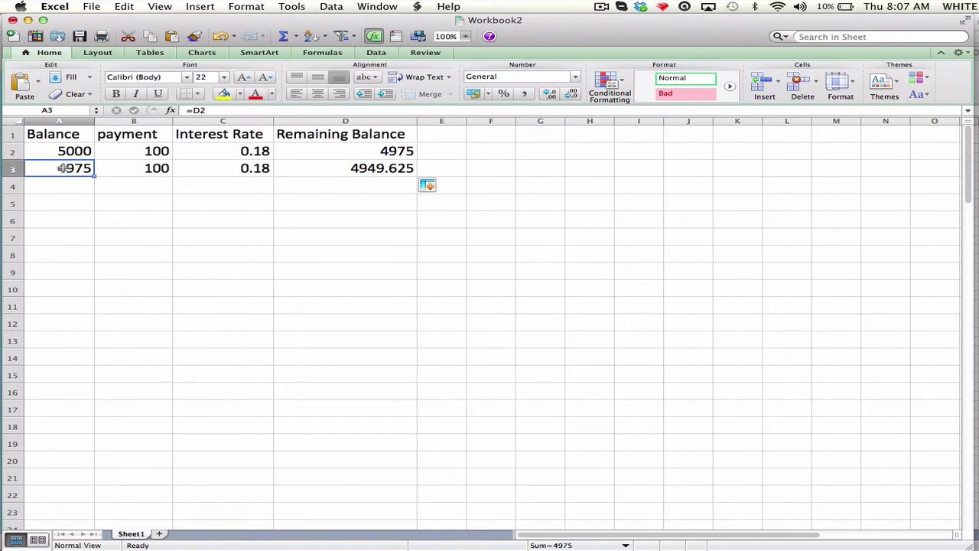
{"action": "left_click_drag", "start_coordinate": [65, 167], "coordinate": [314, 169]}
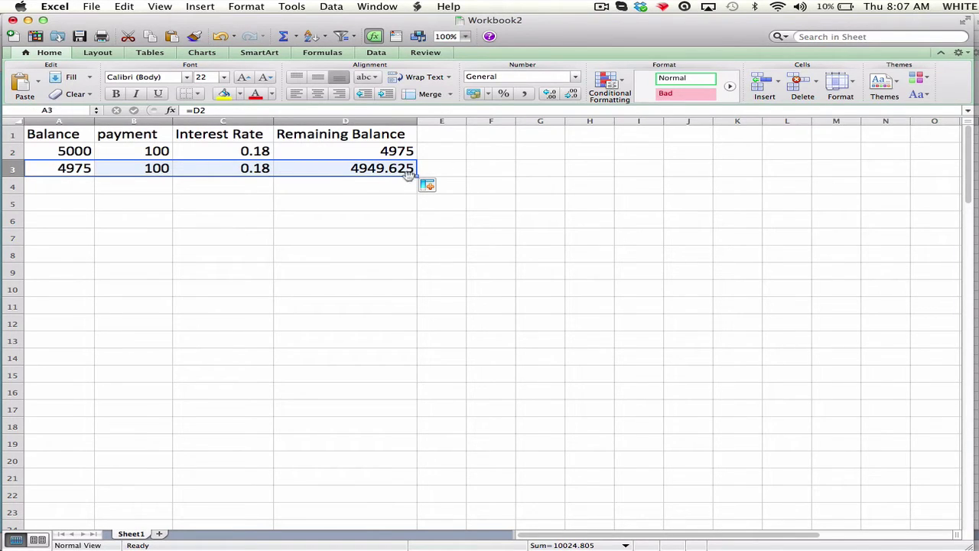
{"action": "left_click_drag", "start_coordinate": [415, 175], "coordinate": [417, 359]}
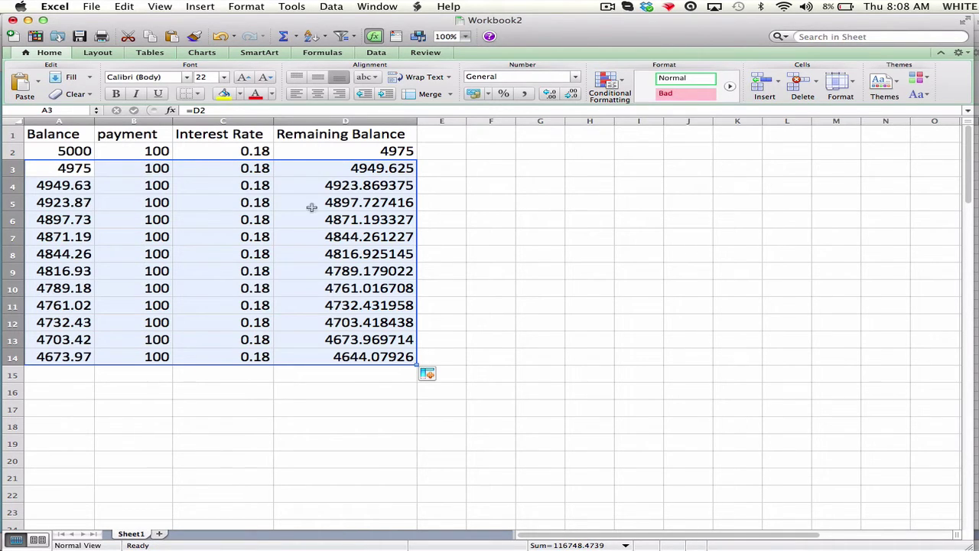
Step: Extend the filled monthly rows from A3:D14 down through row 100
{"action": "left_click", "coordinate": [340, 253]}
{"action": "left_click", "coordinate": [76, 269]}
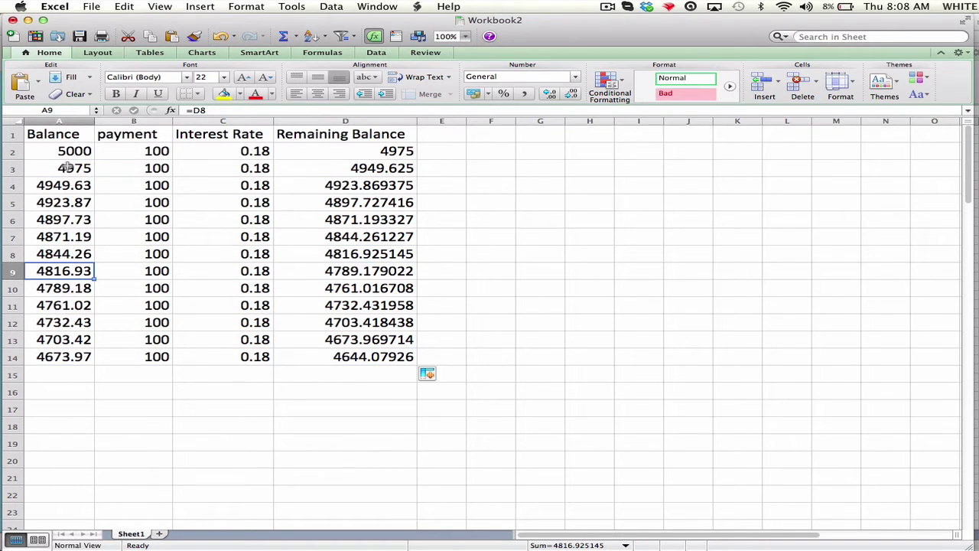
{"action": "left_click_drag", "start_coordinate": [67, 167], "coordinate": [333, 354]}
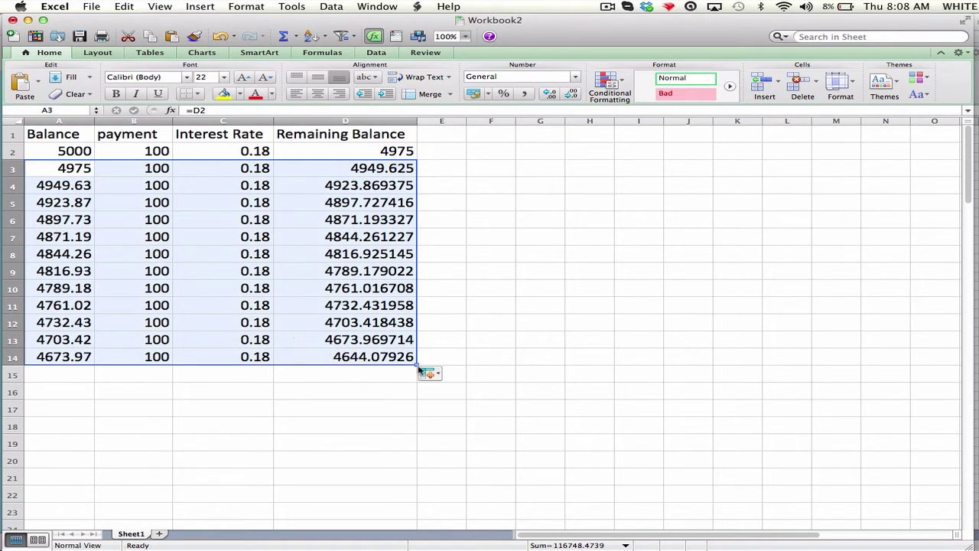
{"action": "left_click_drag", "start_coordinate": [418, 366], "coordinate": [417, 417]}
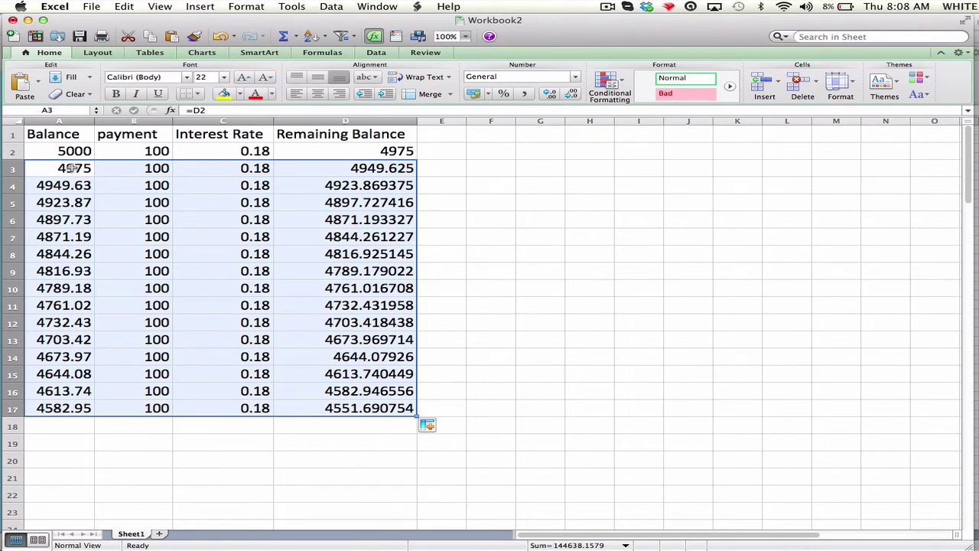
{"action": "left_click_drag", "start_coordinate": [73, 168], "coordinate": [417, 513]}
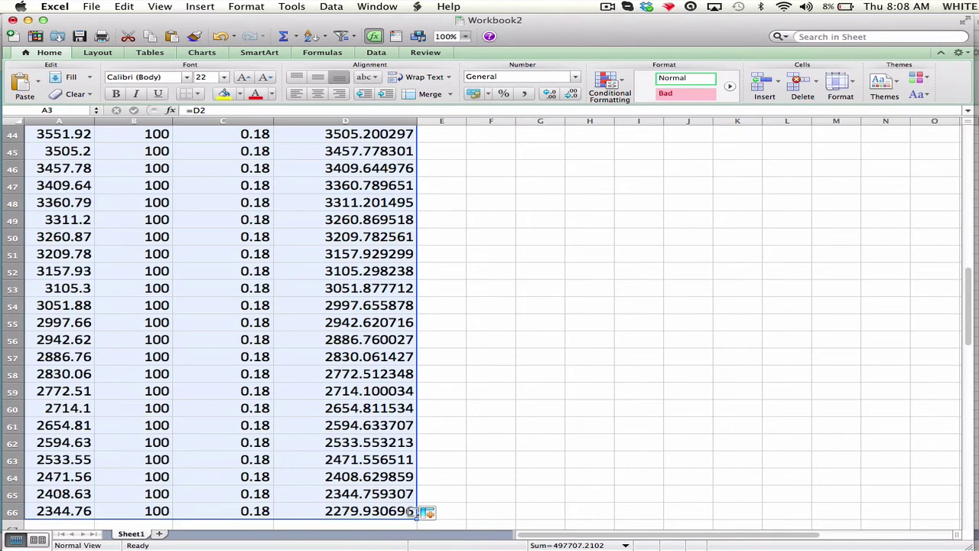
{"action": "scroll", "coordinate": [414, 513], "scroll_direction": "down", "scroll_amount": 3}
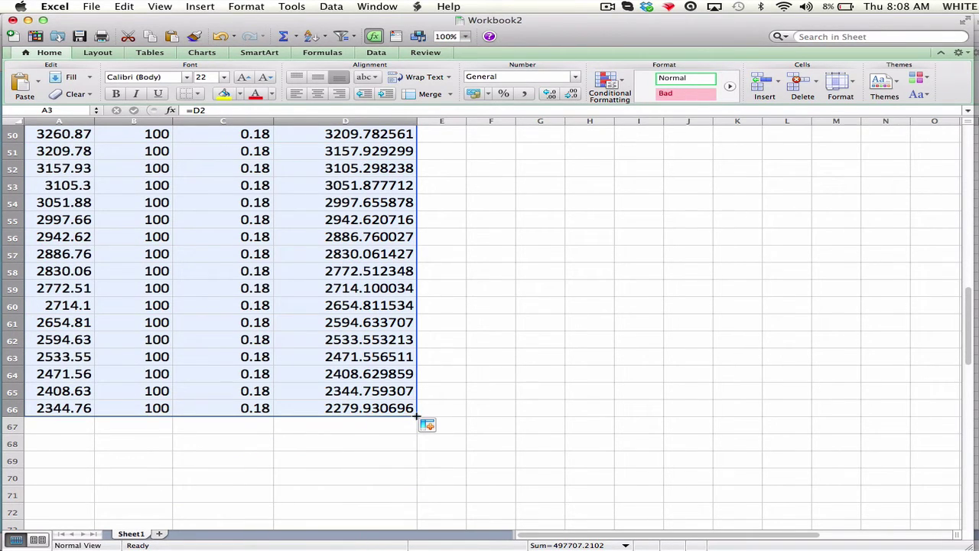
{"action": "mouse_move", "coordinate": [417, 415]}
{"action": "left_mouse_down"}
{"action": "mouse_move", "coordinate": [425, 545]}
{"action": "mouse_move", "coordinate": [414, 418]}
{"action": "left_mouse_up"}
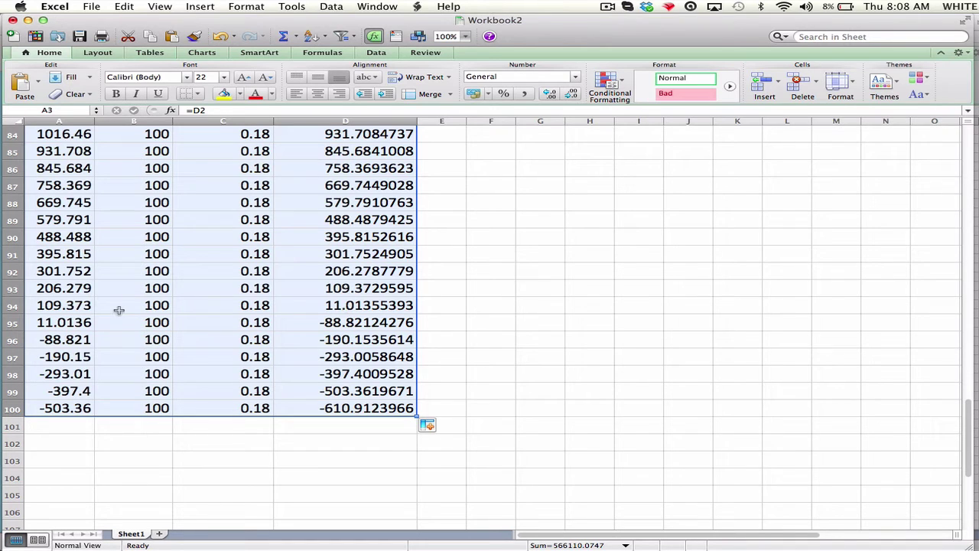
Step: Shrink the filled range to end at row 94, clearing rows 95 to 100 where the balance has been paid off
{"action": "scroll", "coordinate": [80, 306], "scroll_direction": "up", "scroll_amount": 20}
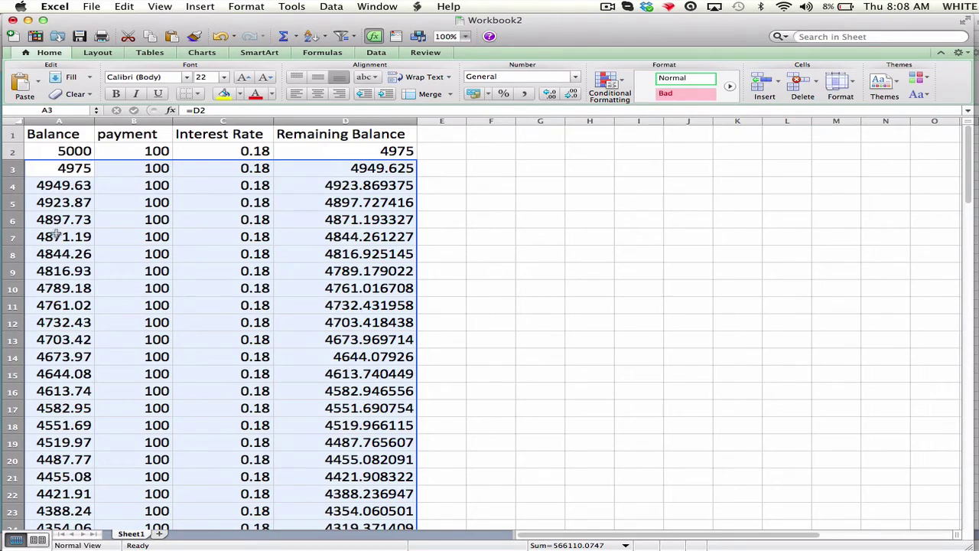
{"action": "scroll", "coordinate": [57, 236], "scroll_direction": "down", "scroll_amount": 12}
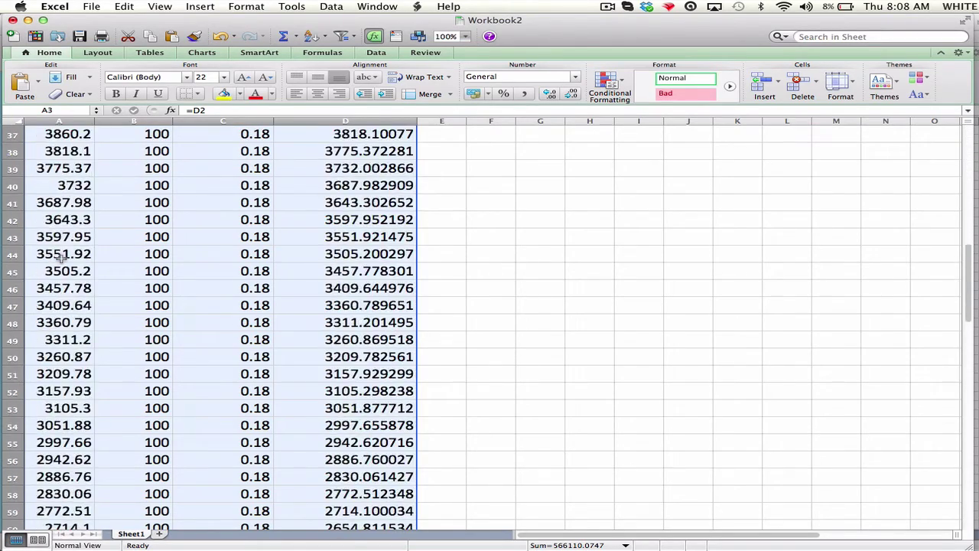
{"action": "scroll", "coordinate": [61, 257], "scroll_direction": "down", "scroll_amount": 8}
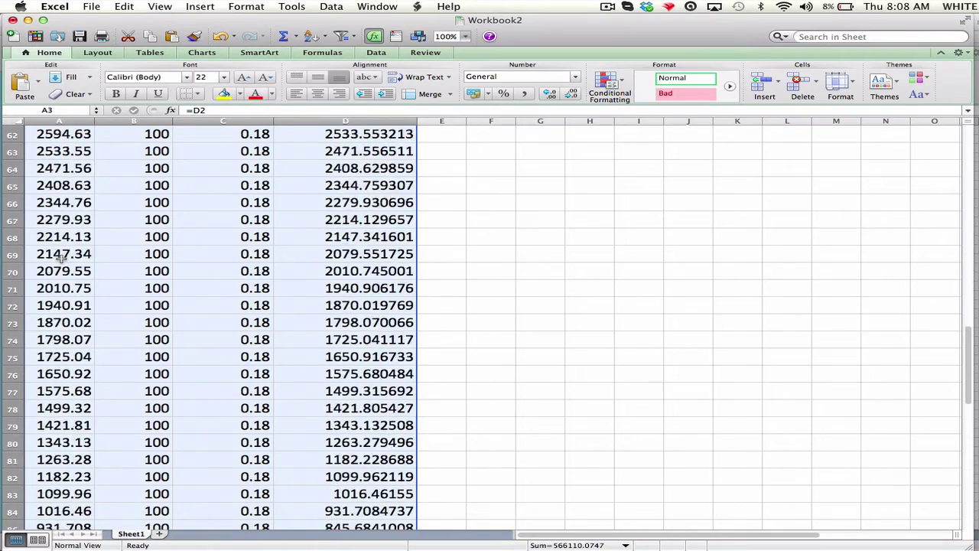
{"action": "scroll", "coordinate": [61, 258], "scroll_direction": "down", "scroll_amount": 6}
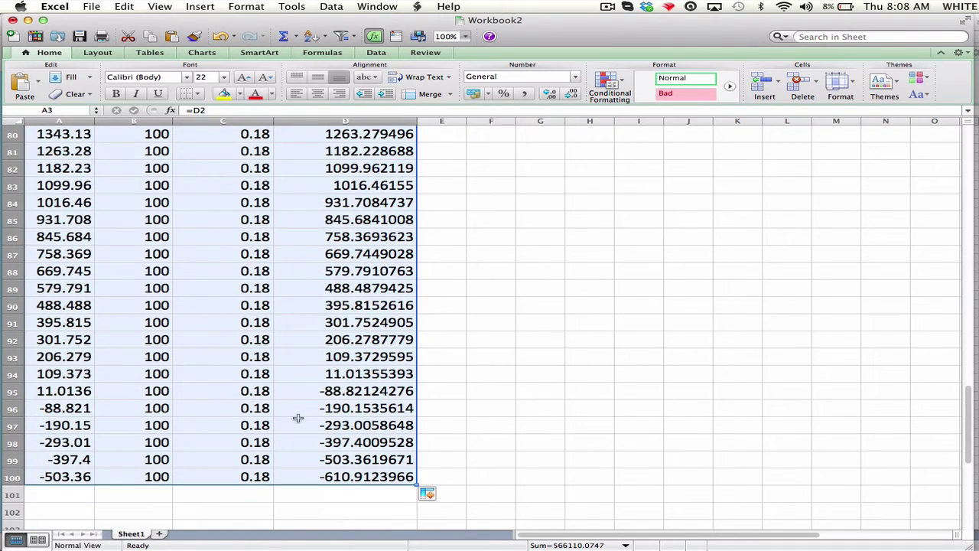
{"action": "left_click_drag", "start_coordinate": [416, 481], "coordinate": [409, 385]}
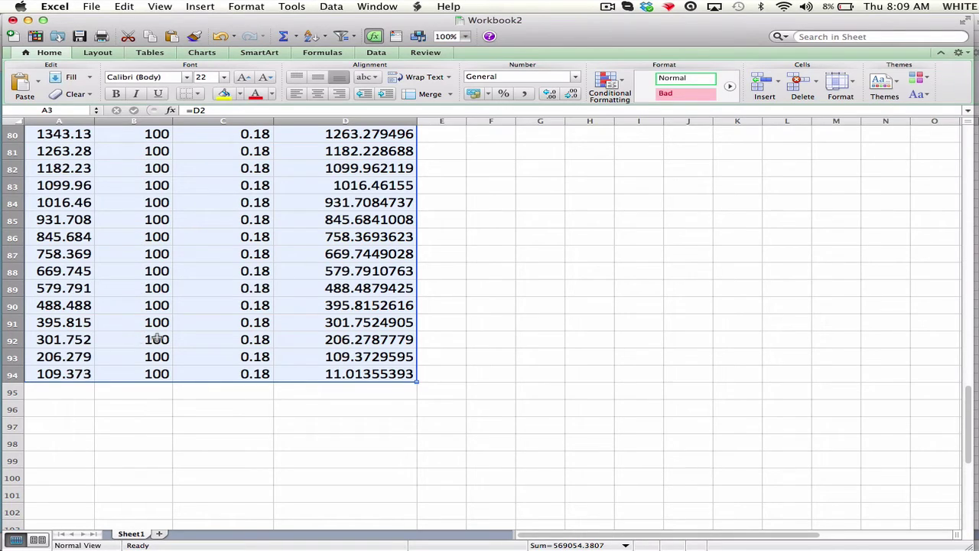
Step: Total all the payments in G94 with the formula =SUM(B2:B94)
{"action": "scroll", "coordinate": [156, 339], "scroll_direction": "up", "scroll_amount": 15}
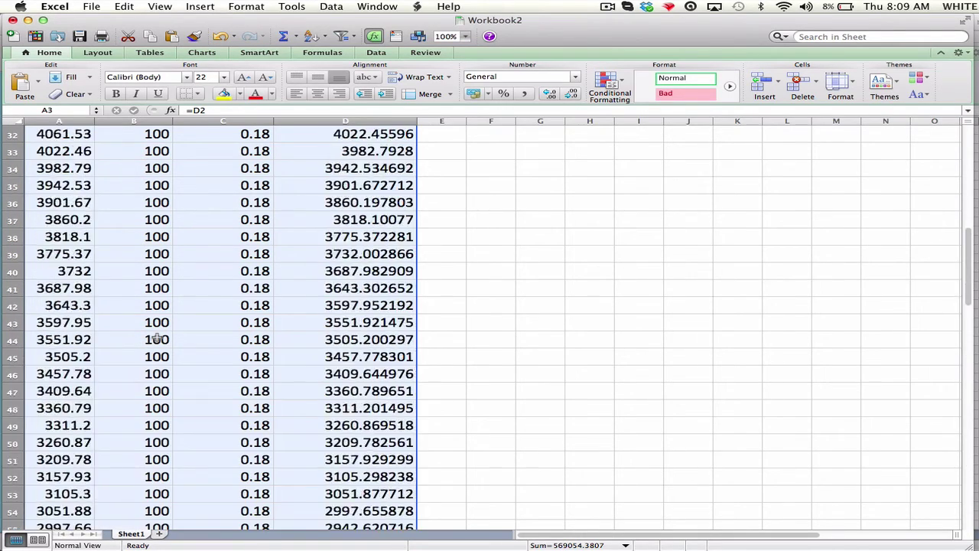
{"action": "scroll", "coordinate": [156, 339], "scroll_direction": "up", "scroll_amount": 3}
{"action": "scroll", "coordinate": [158, 338], "scroll_direction": "down", "scroll_amount": 20}
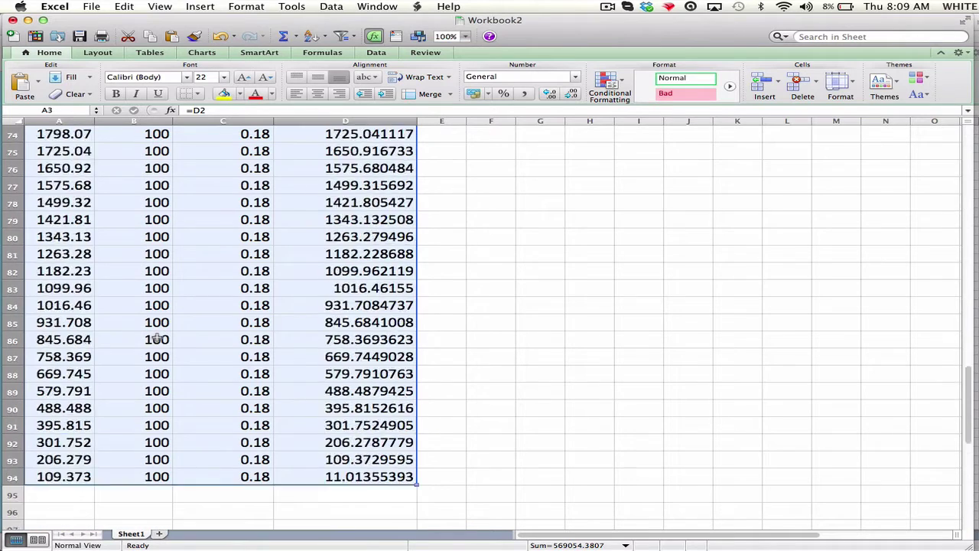
{"action": "scroll", "coordinate": [159, 337], "scroll_direction": "down", "scroll_amount": 2}
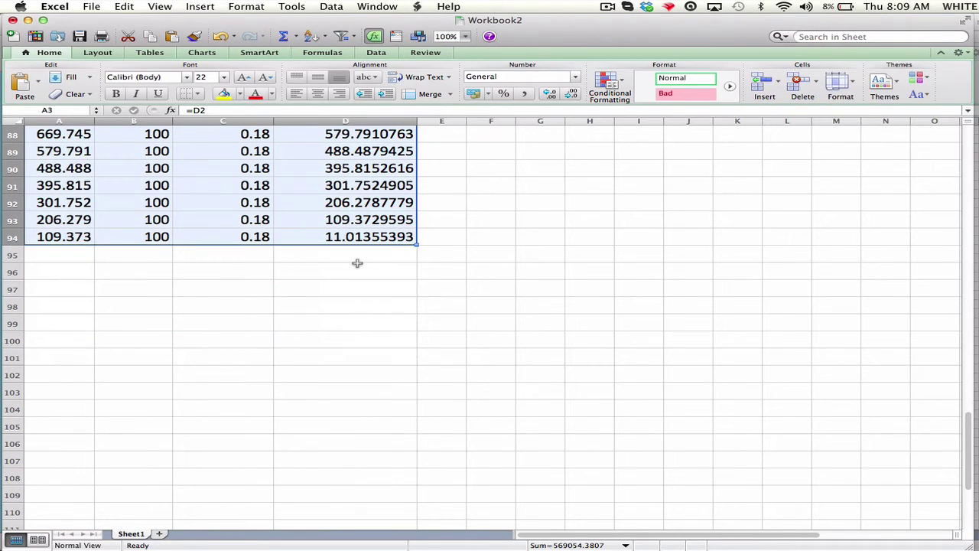
{"action": "left_click", "coordinate": [546, 236]}
{"action": "type", "text": "="}
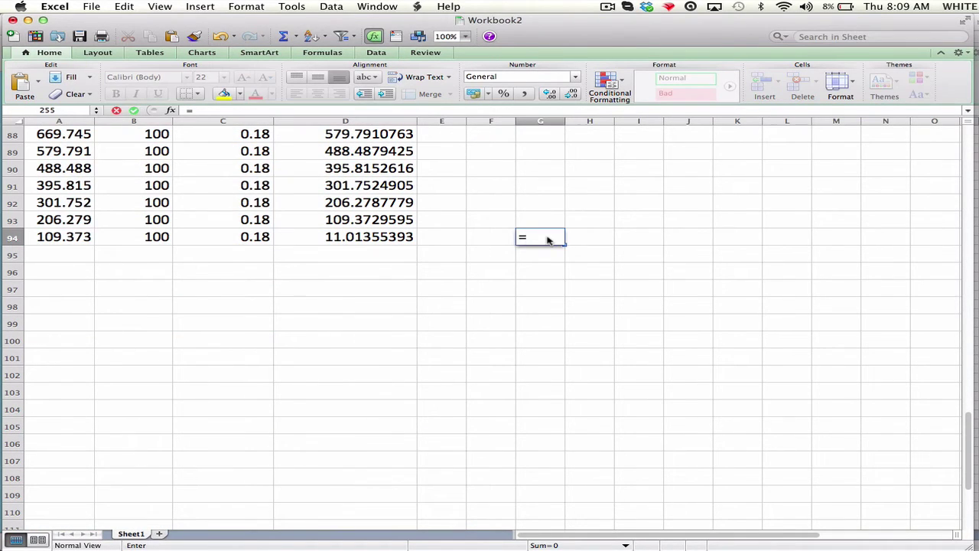
{"action": "type", "text": "sum("}
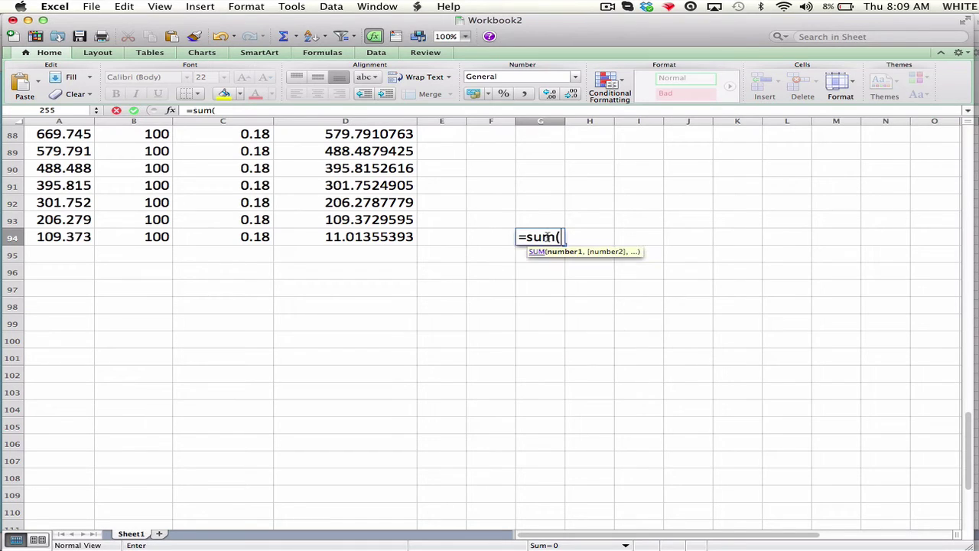
{"action": "left_click", "coordinate": [215, 185]}
{"action": "scroll", "coordinate": [216, 186], "scroll_direction": "up", "scroll_amount": 20}
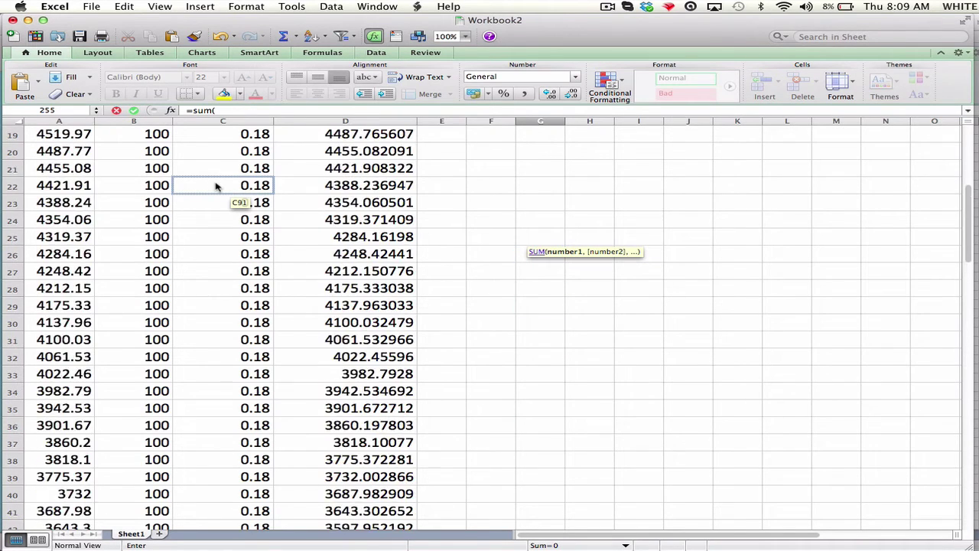
{"action": "scroll", "coordinate": [214, 185], "scroll_direction": "up", "scroll_amount": 6}
{"action": "left_click", "coordinate": [138, 149]}
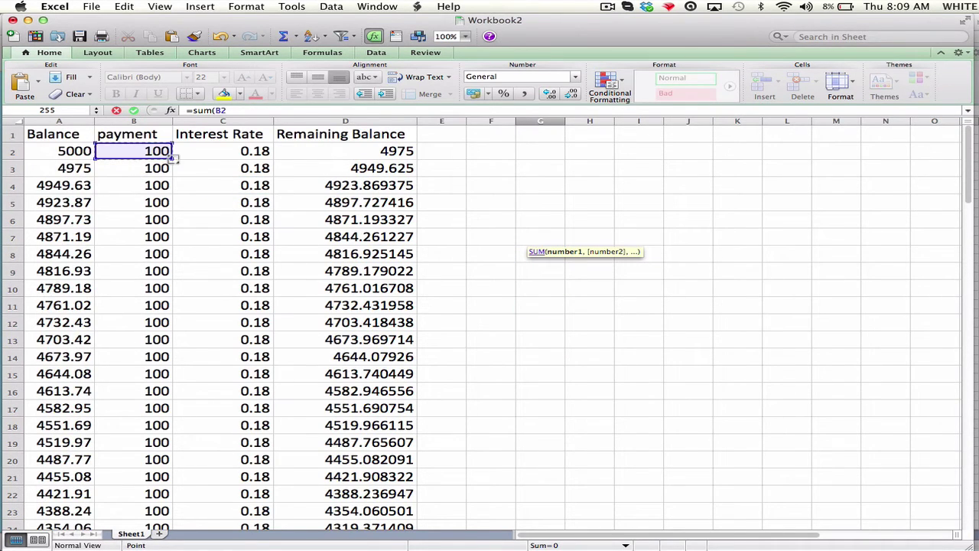
{"action": "left_click_drag", "start_coordinate": [172, 157], "coordinate": [169, 432]}
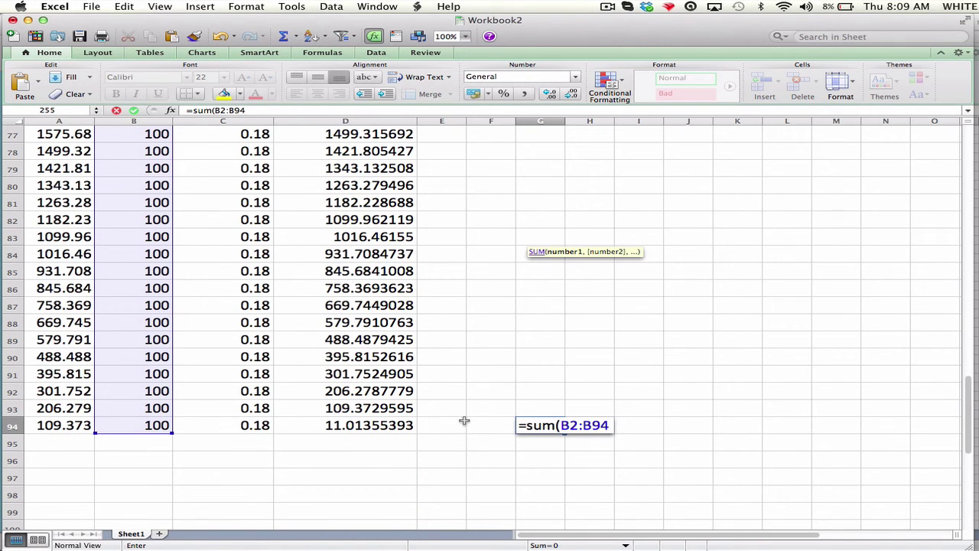
{"action": "type", "text": ")"}
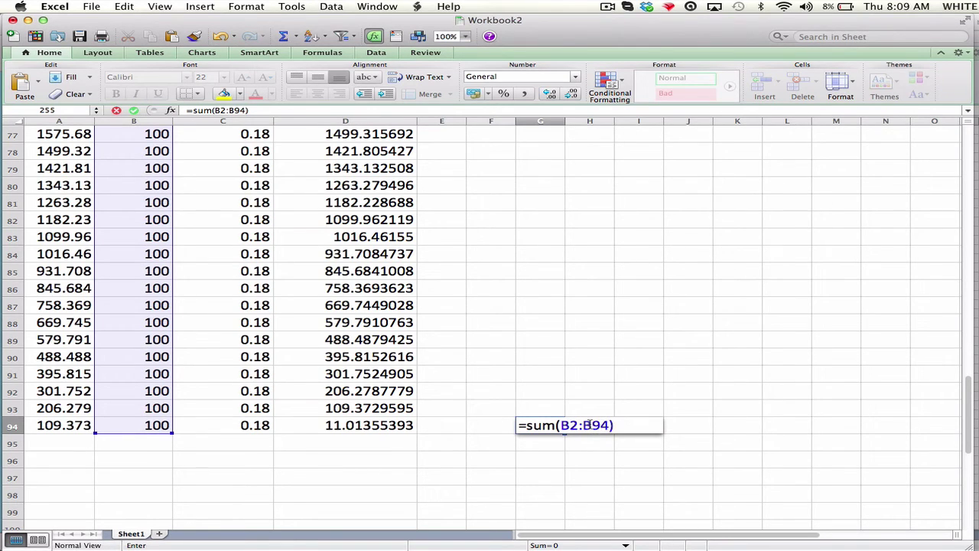
{"action": "key", "text": "Return"}
Step: Review the payment total in G94 and compare it with the starting balance in row 2
{"action": "left_click", "coordinate": [536, 427]}
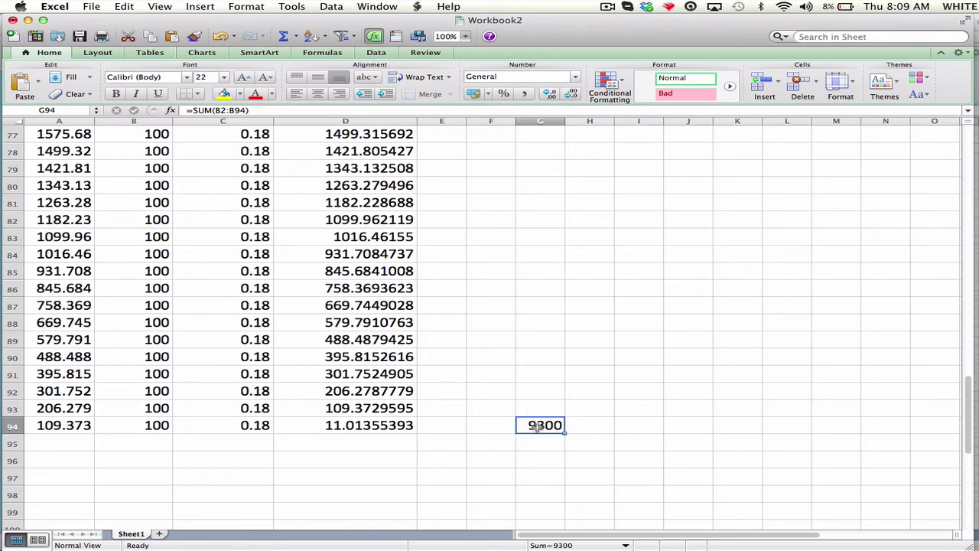
{"action": "scroll", "coordinate": [536, 427], "scroll_direction": "up", "scroll_amount": 7}
{"action": "scroll", "coordinate": [536, 427], "scroll_direction": "up", "scroll_amount": 18}
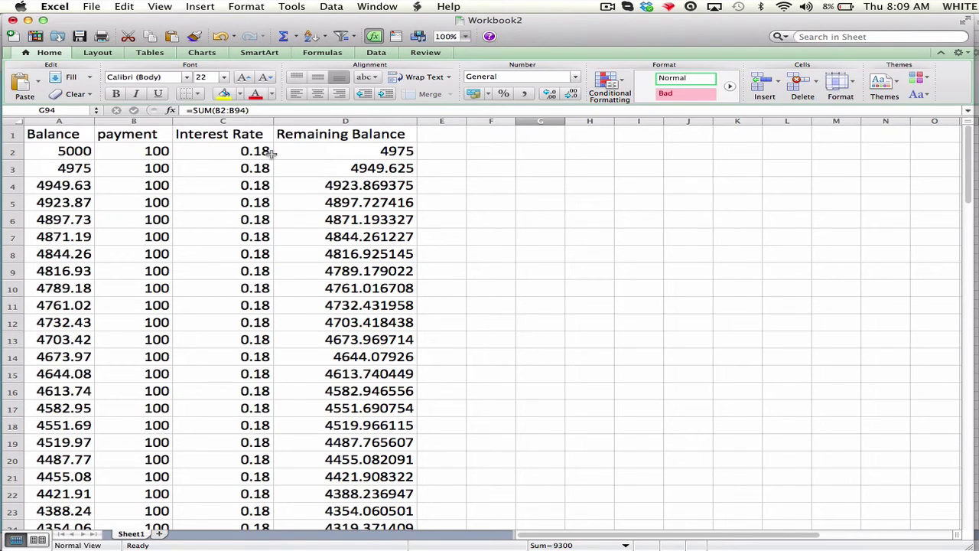
Step: Set the interest rate in C2 to 0.2 and check the remaining balance at the end of the schedule
{"action": "left_click", "coordinate": [69, 151]}
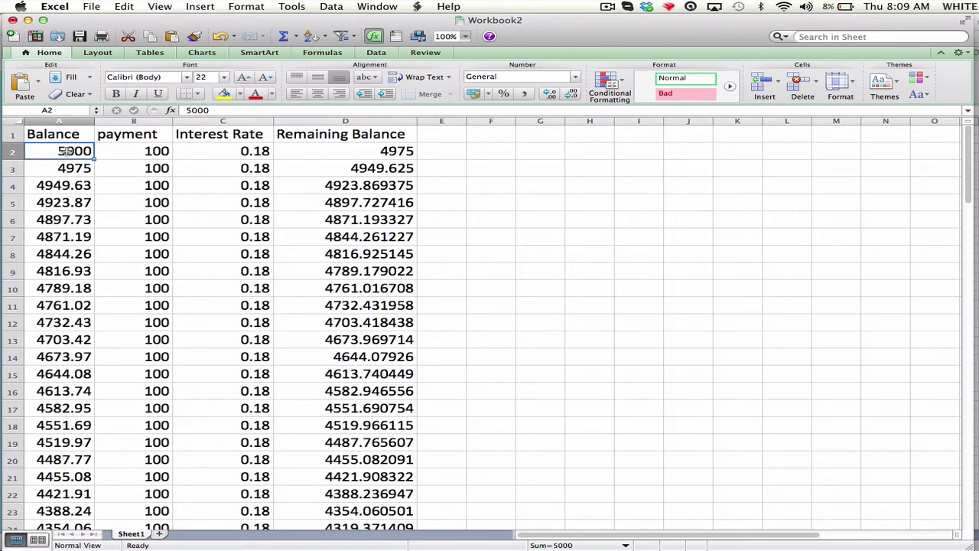
{"action": "double_click", "coordinate": [66, 152]}
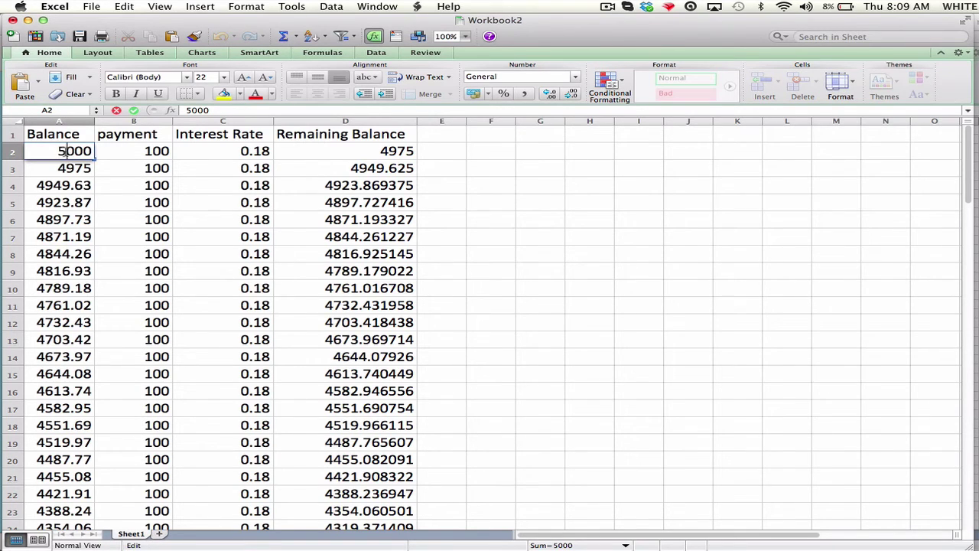
{"action": "left_click", "coordinate": [255, 157]}
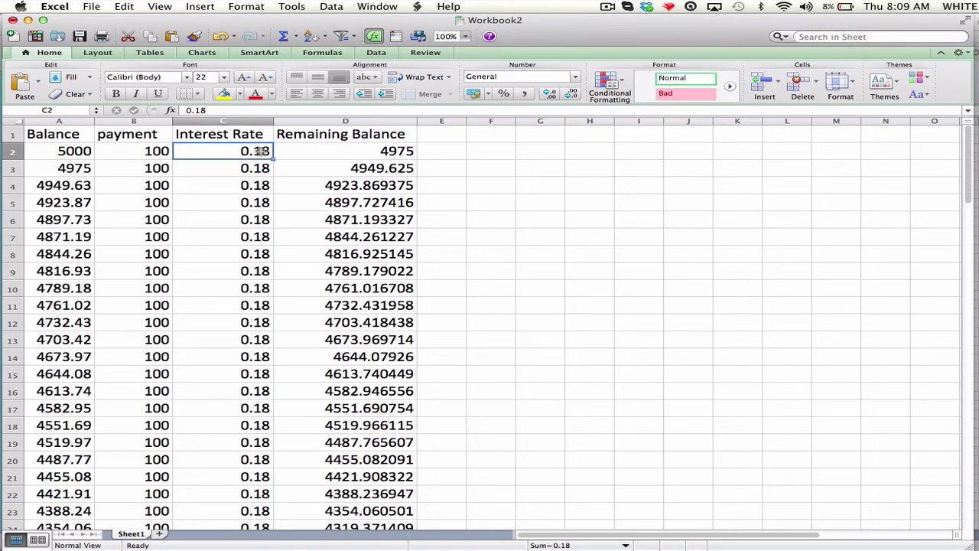
{"action": "double_click", "coordinate": [257, 151]}
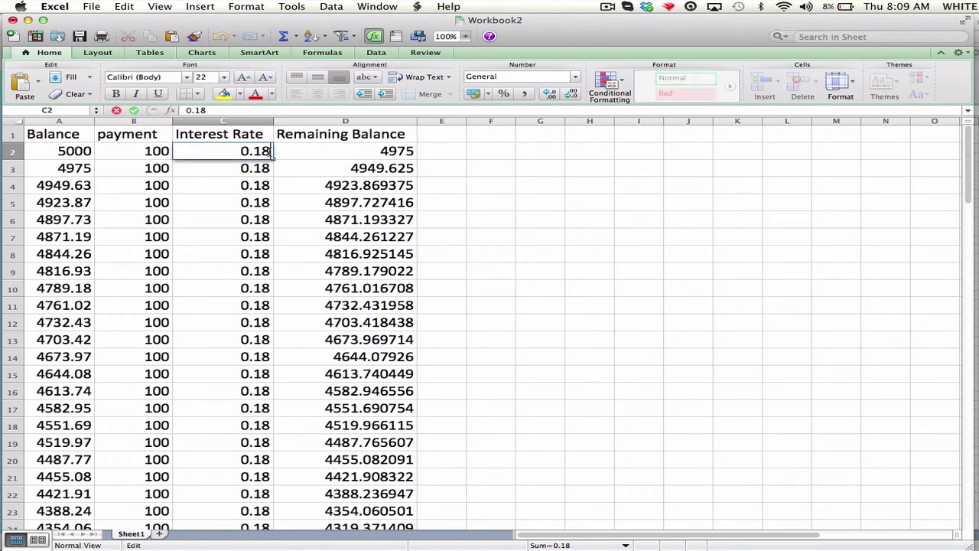
{"action": "key", "text": "BackSpace"}
{"action": "type", "text": "20"}
{"action": "key", "text": "Return"}
{"action": "scroll", "coordinate": [388, 309], "scroll_direction": "down", "scroll_amount": 20}
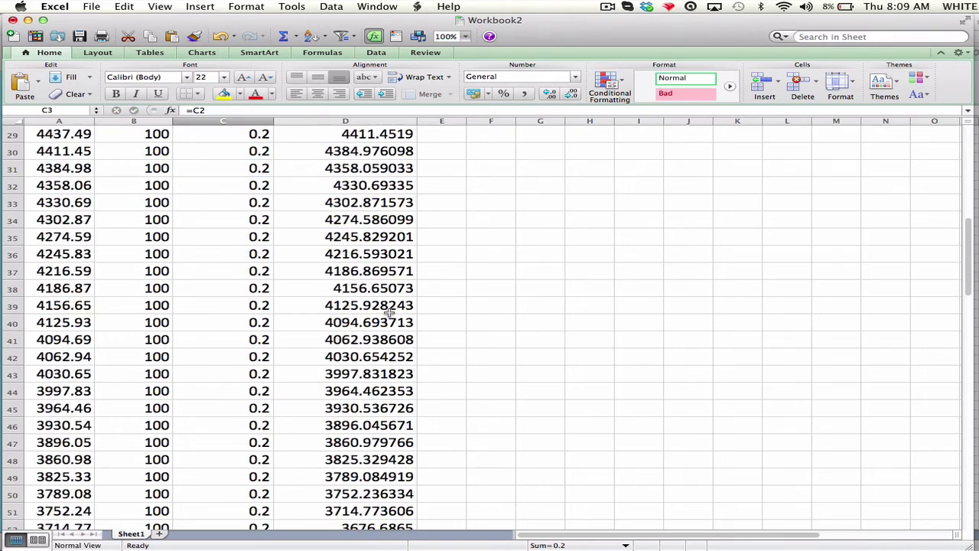
{"action": "scroll", "coordinate": [389, 312], "scroll_direction": "up", "scroll_amount": 10}
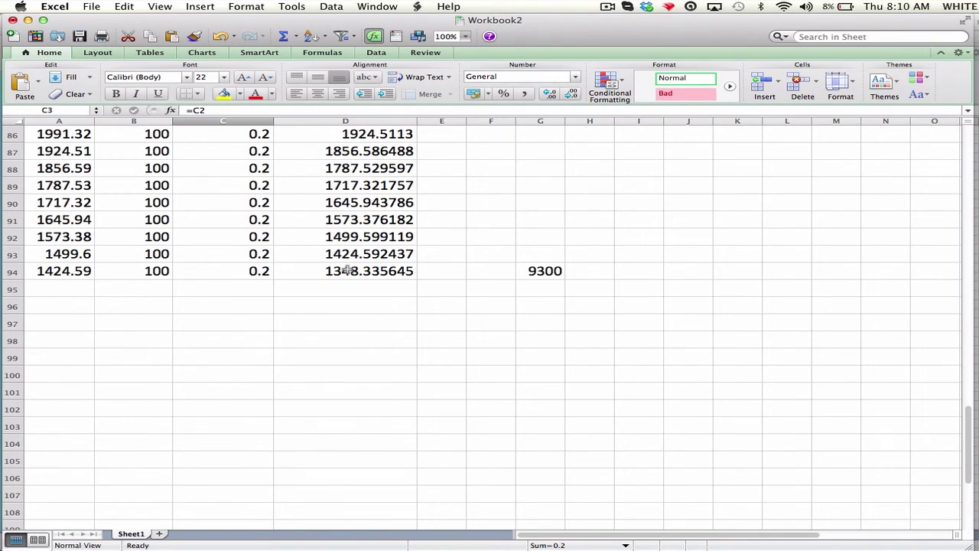
{"action": "scroll", "coordinate": [352, 273], "scroll_direction": "up", "scroll_amount": 20}
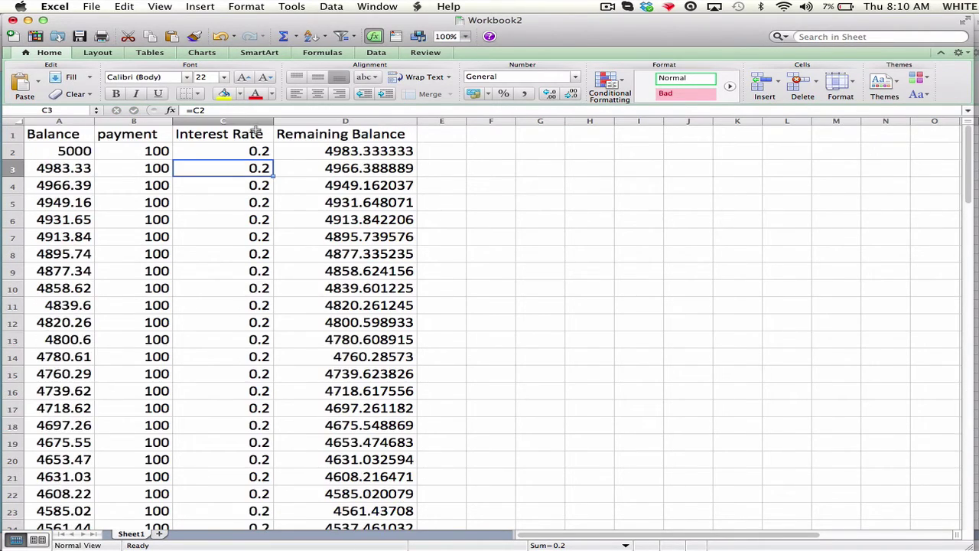
Step: Set the interest rate in C2 to 0.1 and check where the remaining balance reaches payoff
{"action": "double_click", "coordinate": [251, 152]}
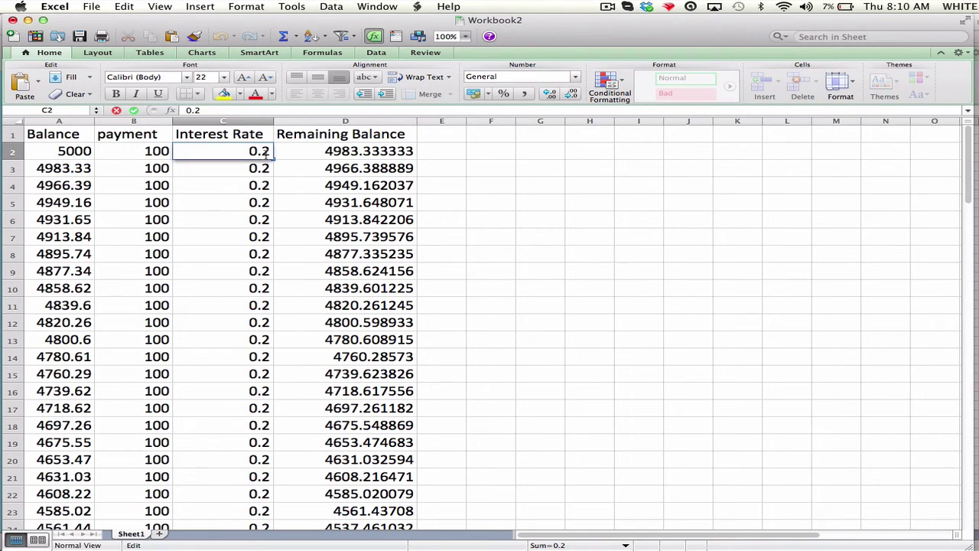
{"action": "key", "text": "BackSpace"}
{"action": "key", "text": "BackSpace"}
{"action": "key", "text": "BackSpace"}
{"action": "type", "text": "0.1"}
{"action": "key", "text": "Return"}
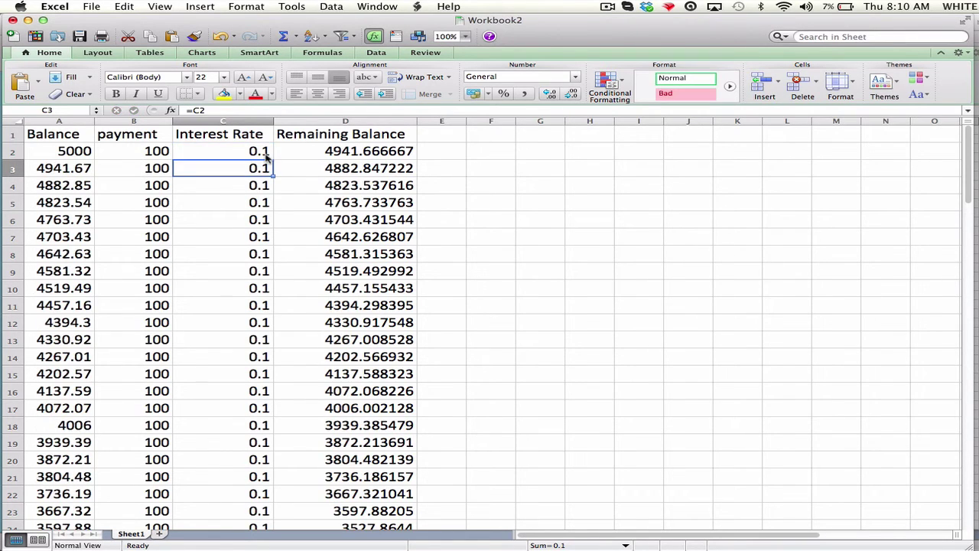
{"action": "scroll", "coordinate": [282, 237], "scroll_direction": "down", "scroll_amount": 20}
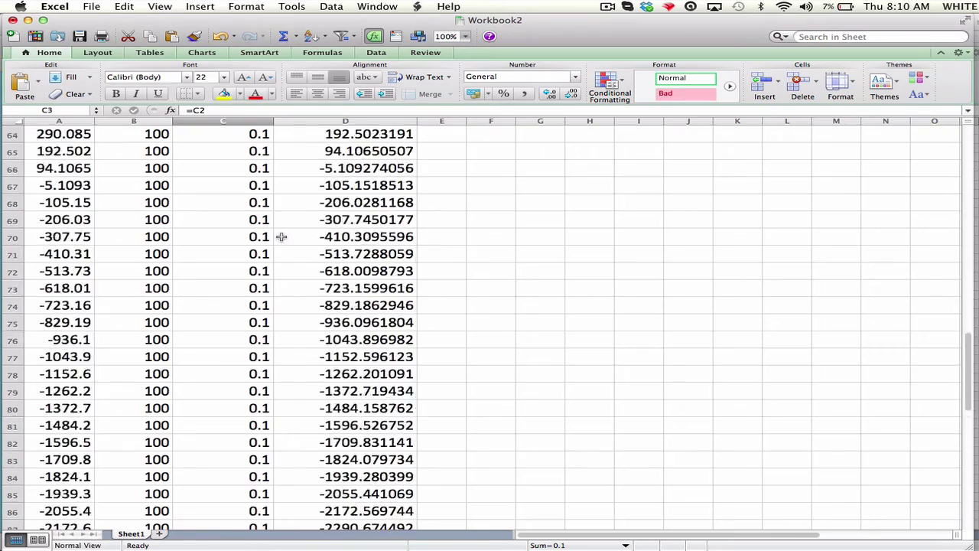
{"action": "scroll", "coordinate": [282, 237], "scroll_direction": "up", "scroll_amount": 20}
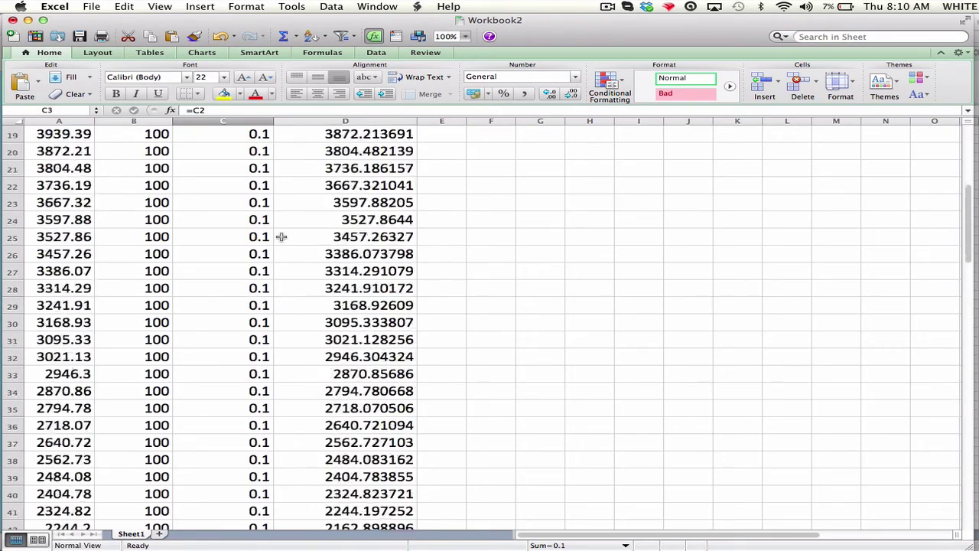
{"action": "scroll", "coordinate": [282, 237], "scroll_direction": "down", "scroll_amount": 2}
{"action": "scroll", "coordinate": [283, 175], "scroll_direction": "up", "scroll_amount": 2}
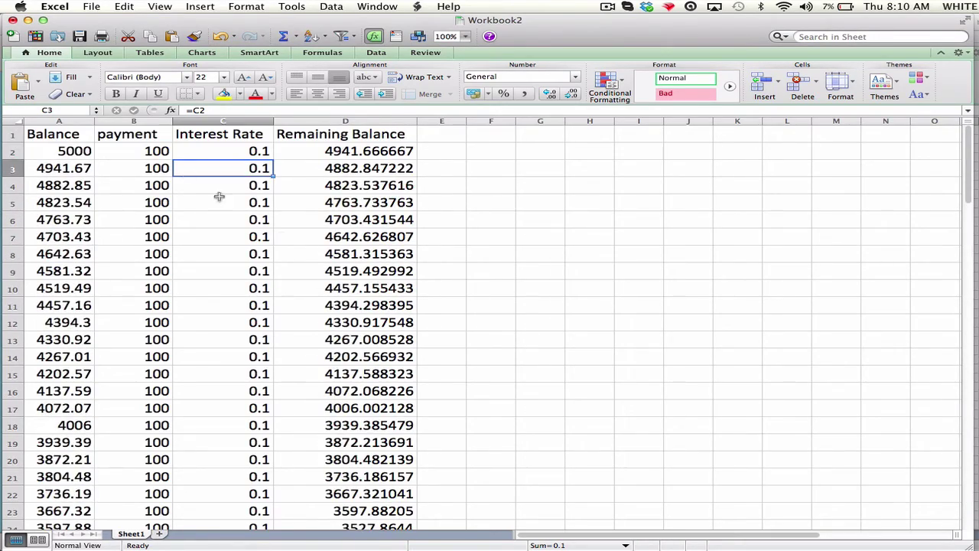
Step: Set the monthly payment in B2 to 80 and locate the last row with a positive remaining balance
{"action": "double_click", "coordinate": [151, 151]}
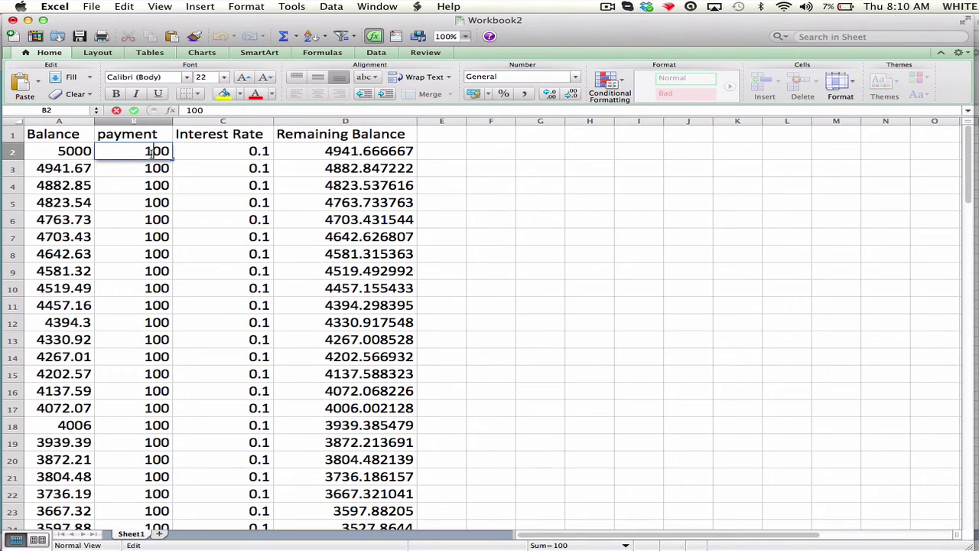
{"action": "key", "text": "BackSpace"}
{"action": "key", "text": "BackSpace"}
{"action": "type", "text": "80"}
{"action": "key", "text": "Return"}
{"action": "scroll", "coordinate": [256, 273], "scroll_direction": "down", "scroll_amount": 20}
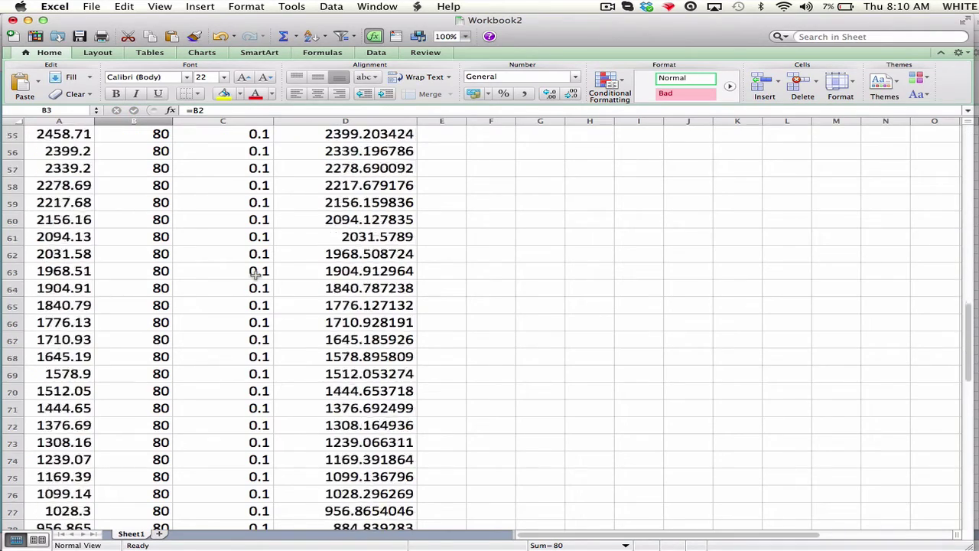
{"action": "scroll", "coordinate": [256, 273], "scroll_direction": "down", "scroll_amount": 1}
{"action": "scroll", "coordinate": [257, 273], "scroll_direction": "up", "scroll_amount": 3}
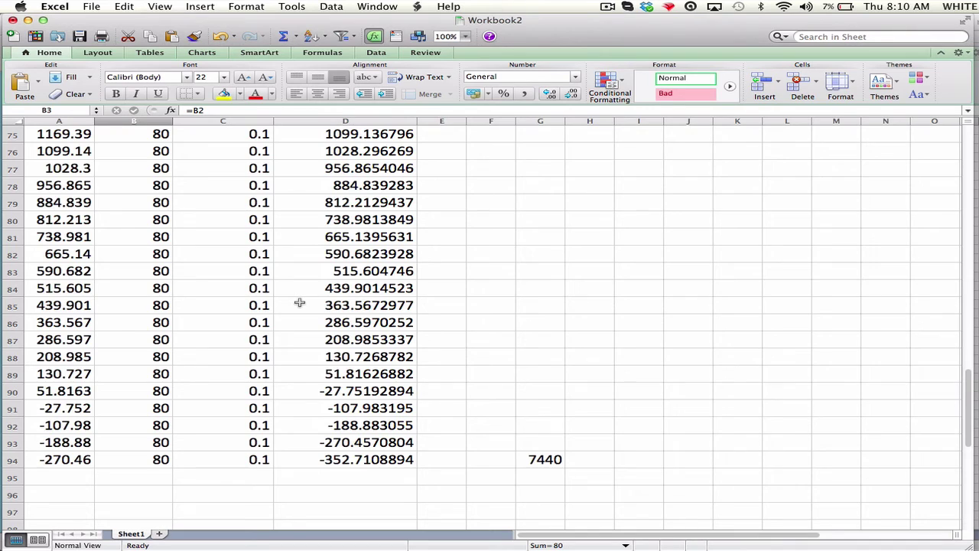
{"action": "left_click", "coordinate": [350, 373]}
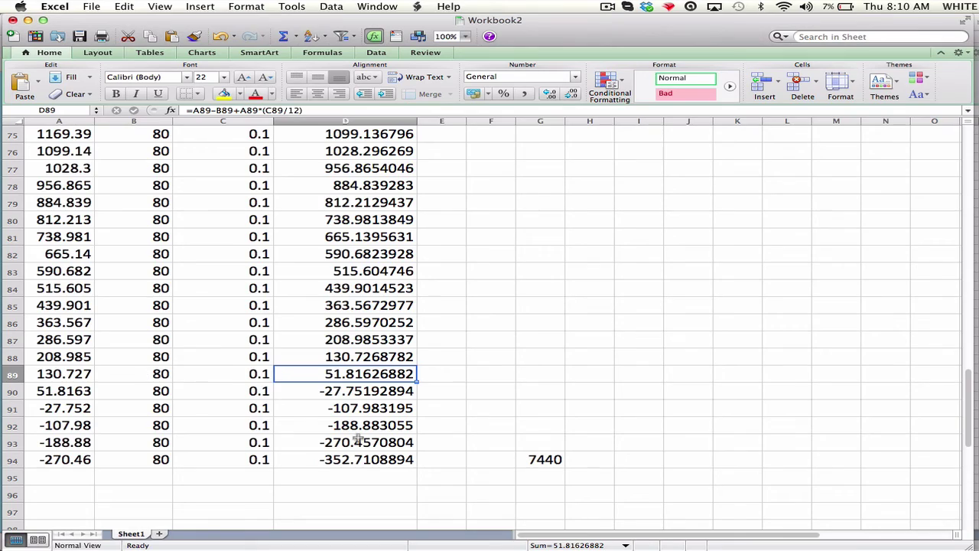
Step: Total the payments up to row 89 in cell G93 with the formula =SUM(B2:B89)
{"action": "scroll", "coordinate": [370, 385], "scroll_direction": "up", "scroll_amount": 20}
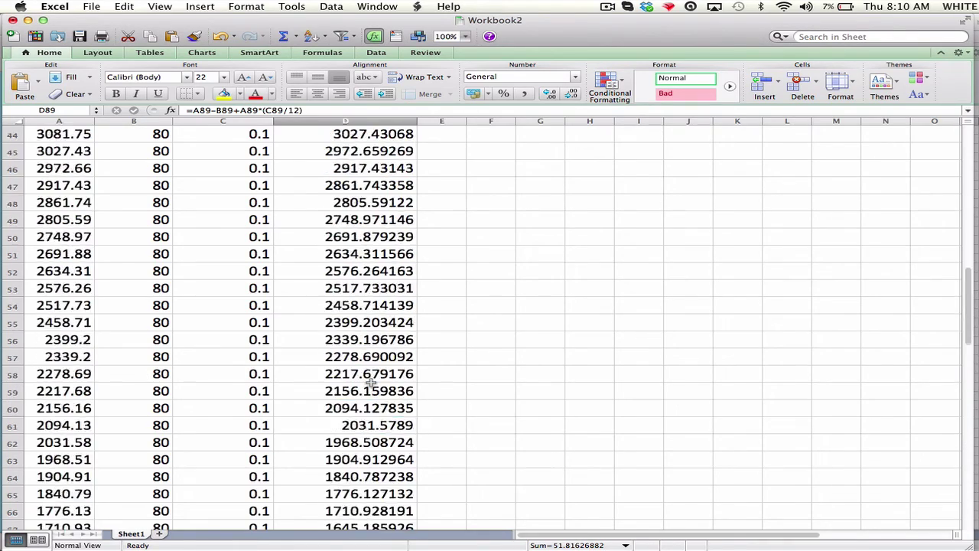
{"action": "scroll", "coordinate": [371, 382], "scroll_direction": "up", "scroll_amount": 2}
{"action": "scroll", "coordinate": [559, 403], "scroll_direction": "down", "scroll_amount": 20}
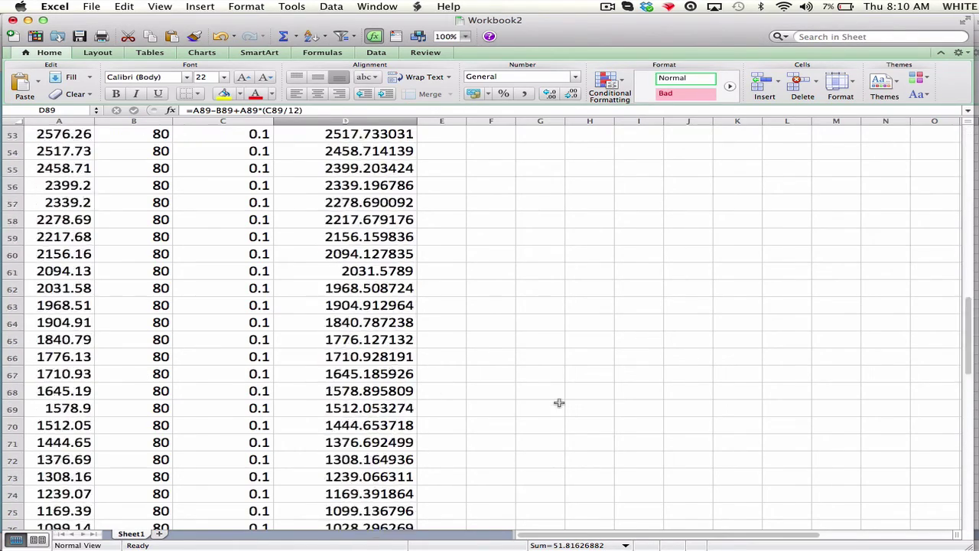
{"action": "left_click", "coordinate": [535, 357]}
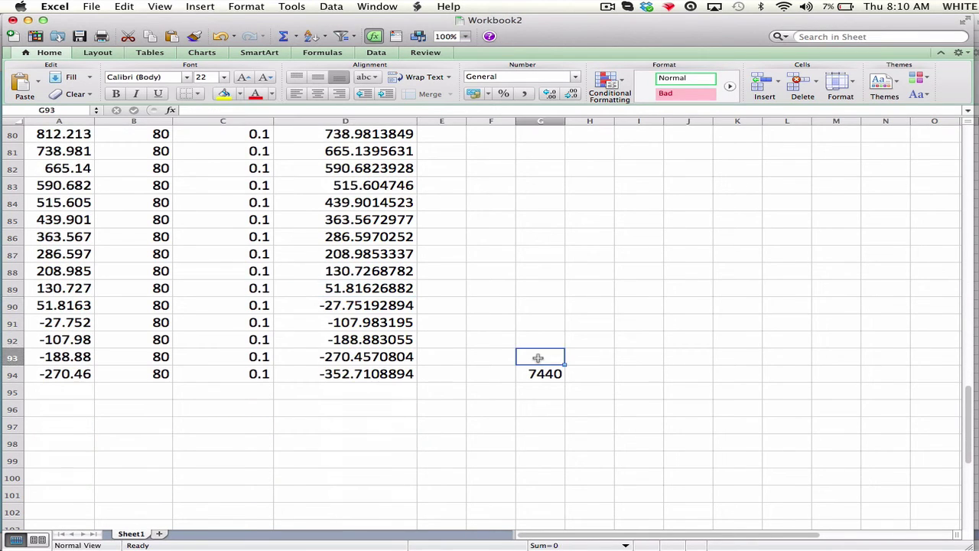
{"action": "type", "text": "=sum("}
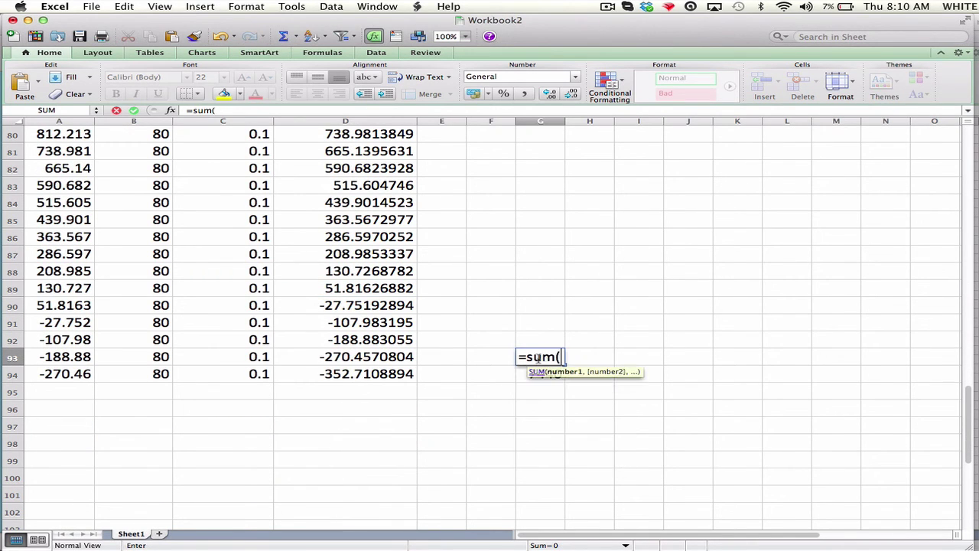
{"action": "left_click", "coordinate": [224, 289]}
{"action": "scroll", "coordinate": [224, 290], "scroll_direction": "up", "scroll_amount": 3}
{"action": "scroll", "coordinate": [224, 291], "scroll_direction": "up", "scroll_amount": 20}
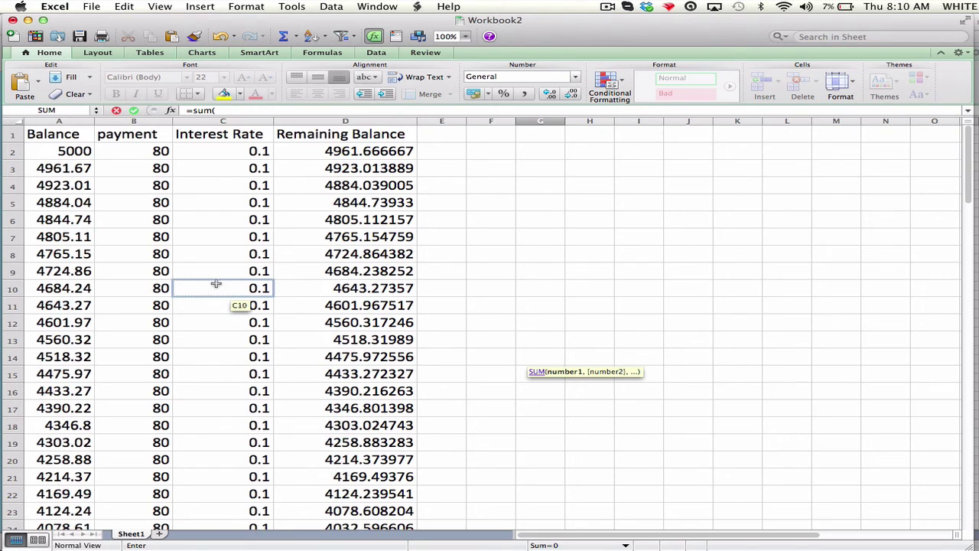
{"action": "left_click", "coordinate": [170, 152]}
{"action": "left_click_drag", "start_coordinate": [169, 152], "coordinate": [175, 344]}
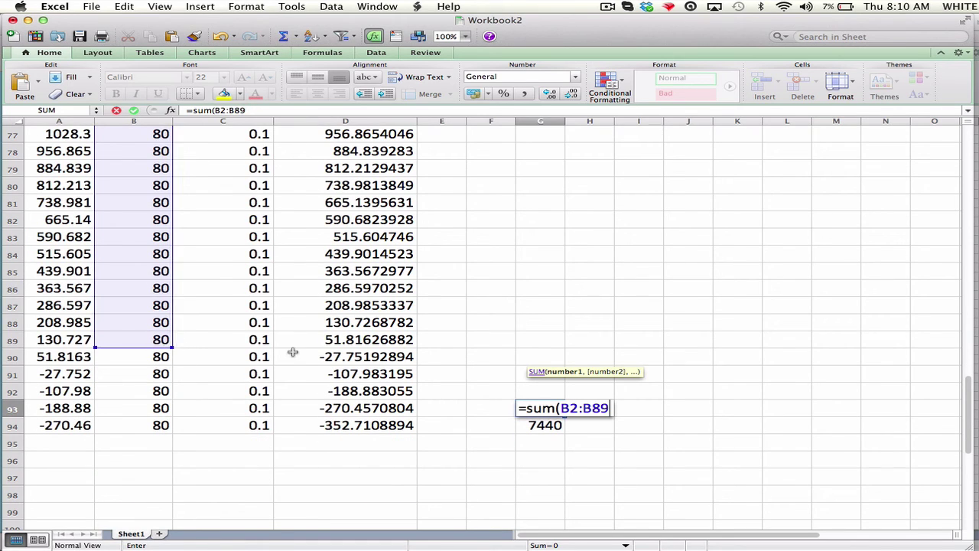
{"action": "type", "text": ")"}
{"action": "key", "text": "Return"}
{"action": "left_click", "coordinate": [543, 409]}
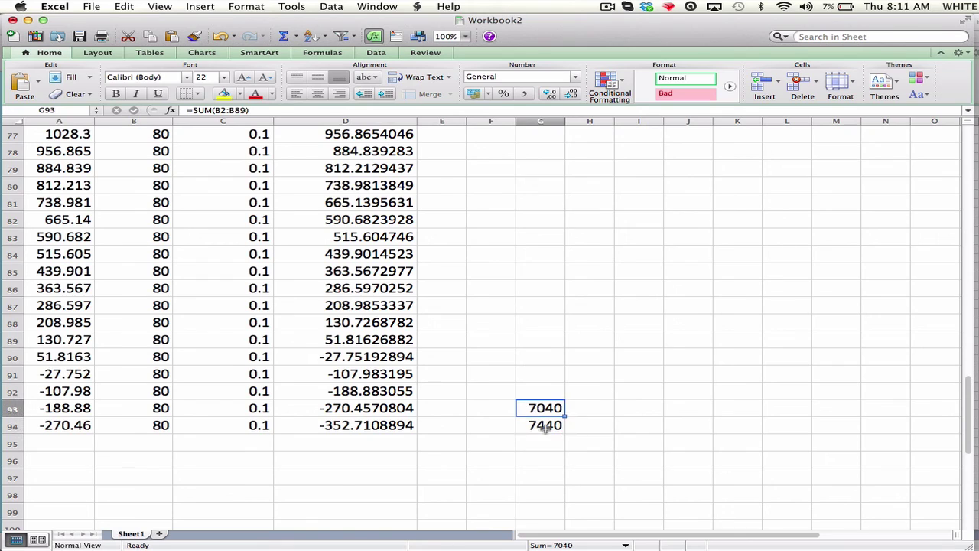
Step: Clear the old payment total formula from G94, keeping only the total in G93
{"action": "left_click", "coordinate": [544, 426]}
{"action": "double_click", "coordinate": [544, 427]}
{"action": "key", "text": "BackSpace"}
{"action": "key", "text": "BackSpace"}
{"action": "key", "text": "BackSpace"}
{"action": "key", "text": "BackSpace"}
{"action": "key", "text": "BackSpace"}
{"action": "key", "text": "BackSpace"}
{"action": "key", "text": "BackSpace"}
{"action": "key", "text": "BackSpace"}
{"action": "key", "text": "BackSpace"}
{"action": "key", "text": "BackSpace"}
{"action": "key", "text": "BackSpace"}
{"action": "key", "text": "BackSpace"}
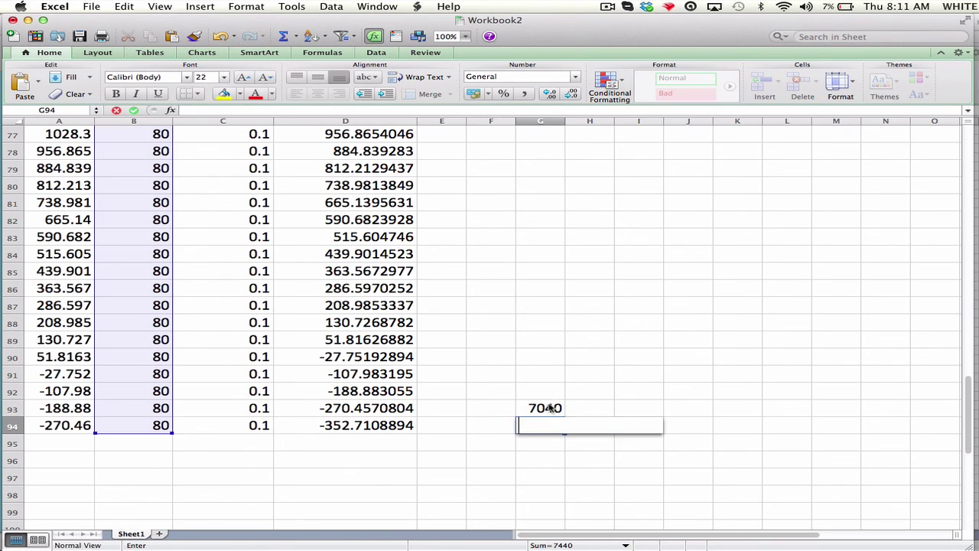
{"action": "left_click", "coordinate": [551, 408]}
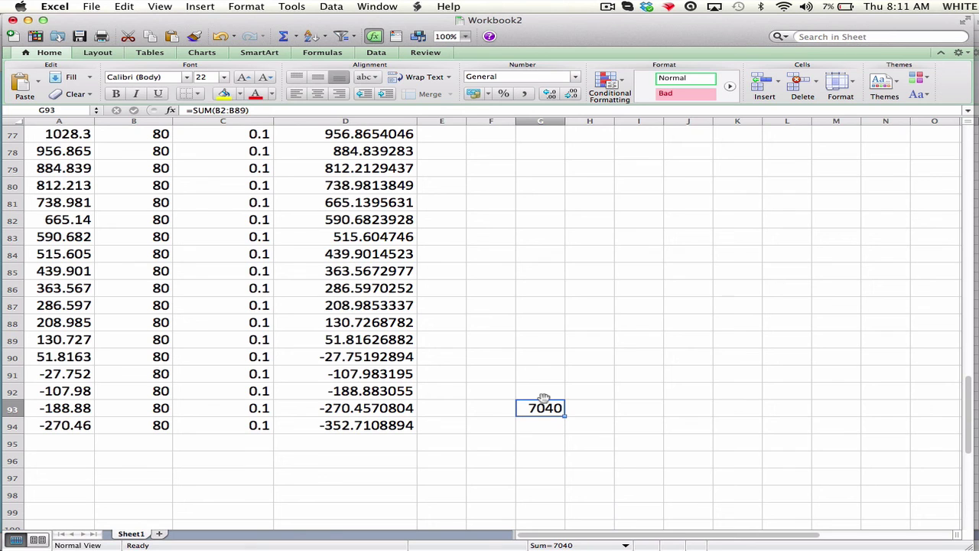
{"action": "scroll", "coordinate": [543, 398], "scroll_direction": "up", "scroll_amount": 20}
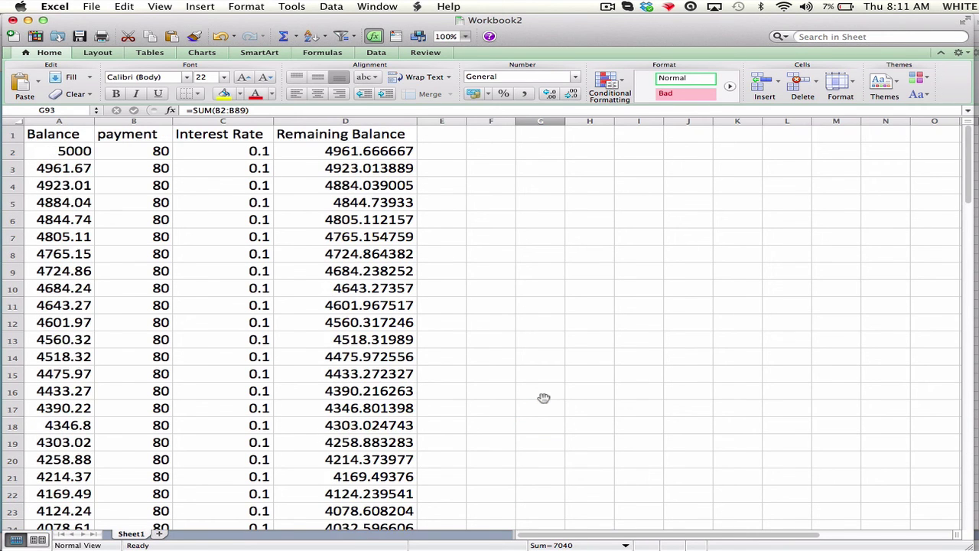